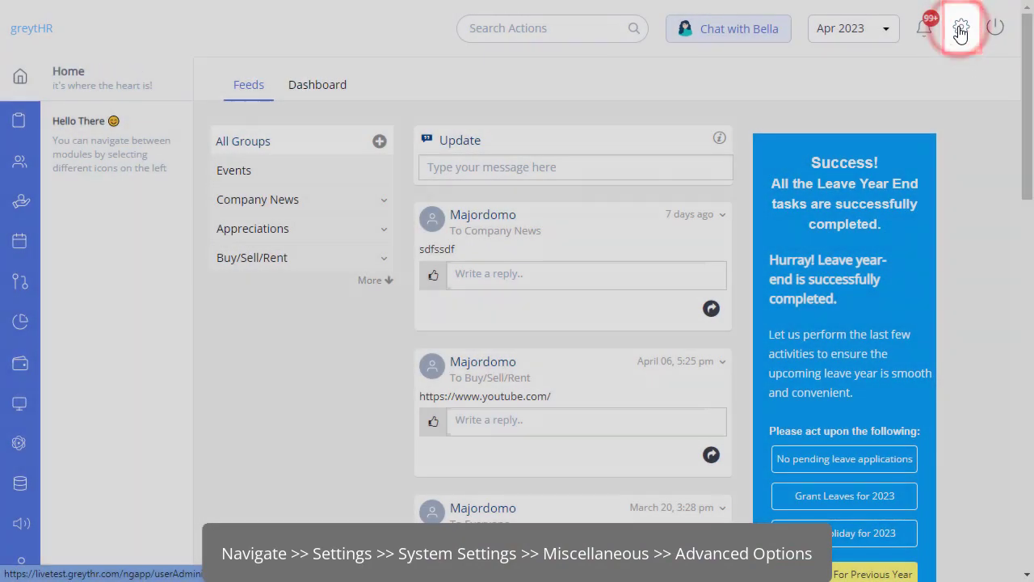
Open Advanced Options under System Settings > Miscellaneous
{"action": "left_click", "coordinate": [959, 30]}
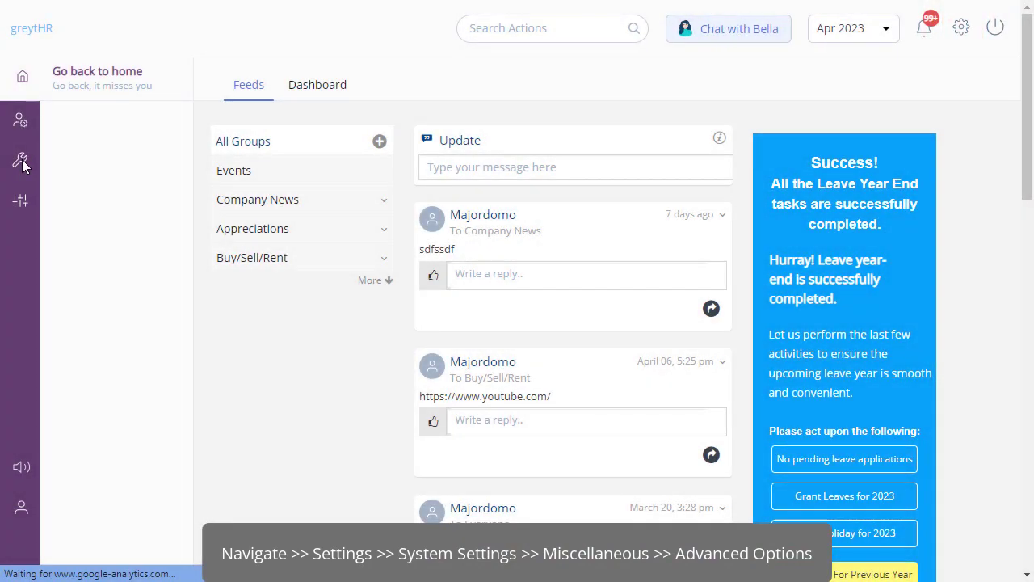
{"action": "left_click", "coordinate": [22, 165]}
{"action": "scroll", "coordinate": [105, 324], "scroll_direction": "down", "scroll_amount": 3}
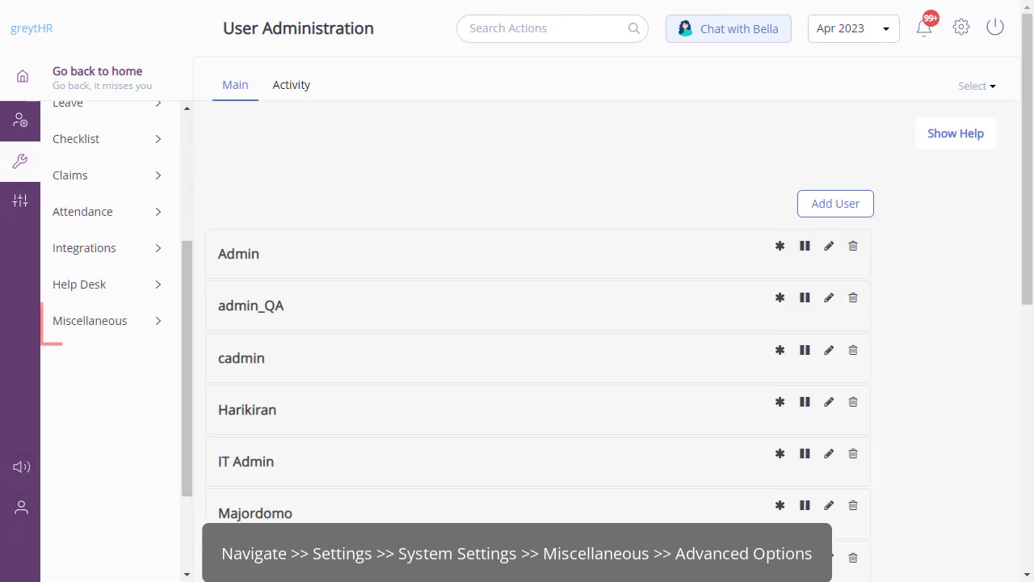
{"action": "left_click", "coordinate": [81, 323]}
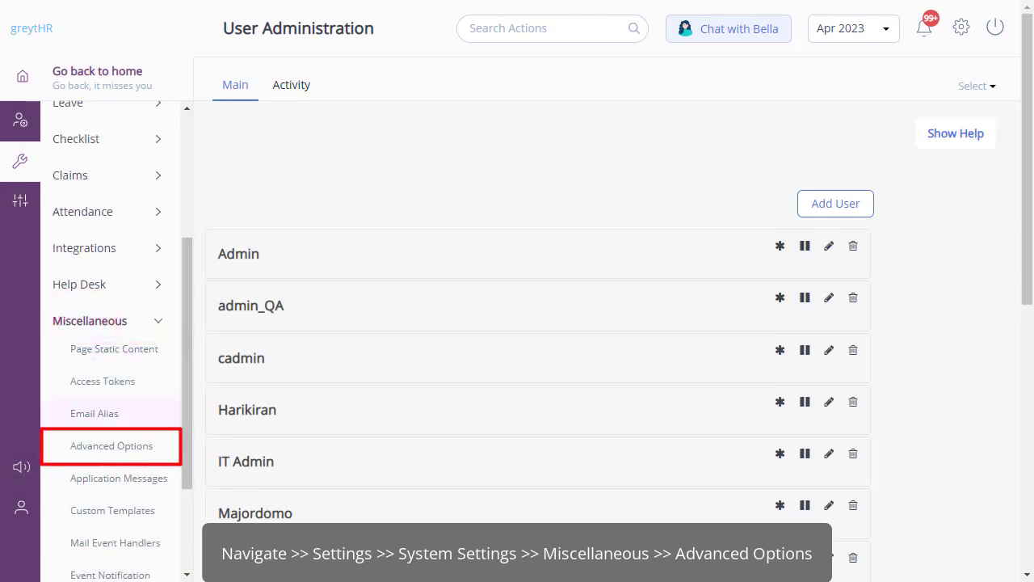
{"action": "left_click", "coordinate": [108, 449]}
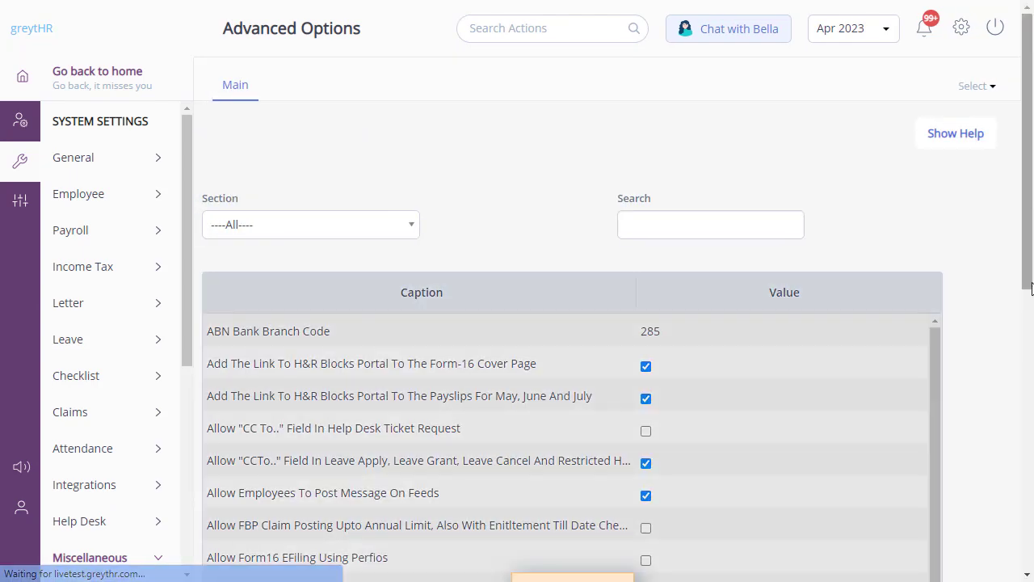
Enable Mobile App Device Change Detection, save it, and return to the home page
{"action": "left_click", "coordinate": [639, 225]}
{"action": "type", "text": "Device"}
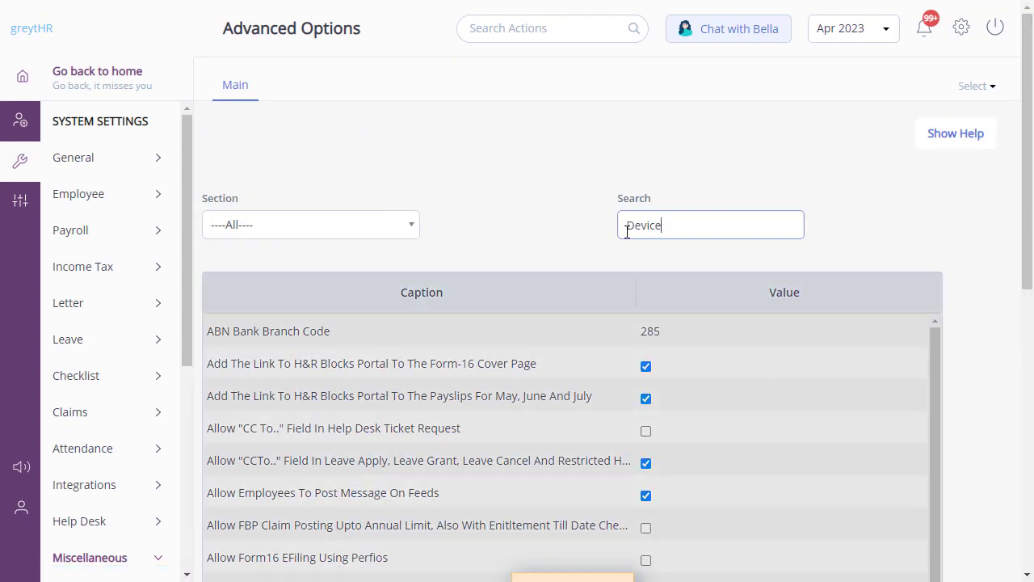
{"action": "left_click", "coordinate": [600, 238]}
{"action": "left_click", "coordinate": [656, 335]}
{"action": "scroll", "coordinate": [614, 323], "scroll_direction": "down", "scroll_amount": 1}
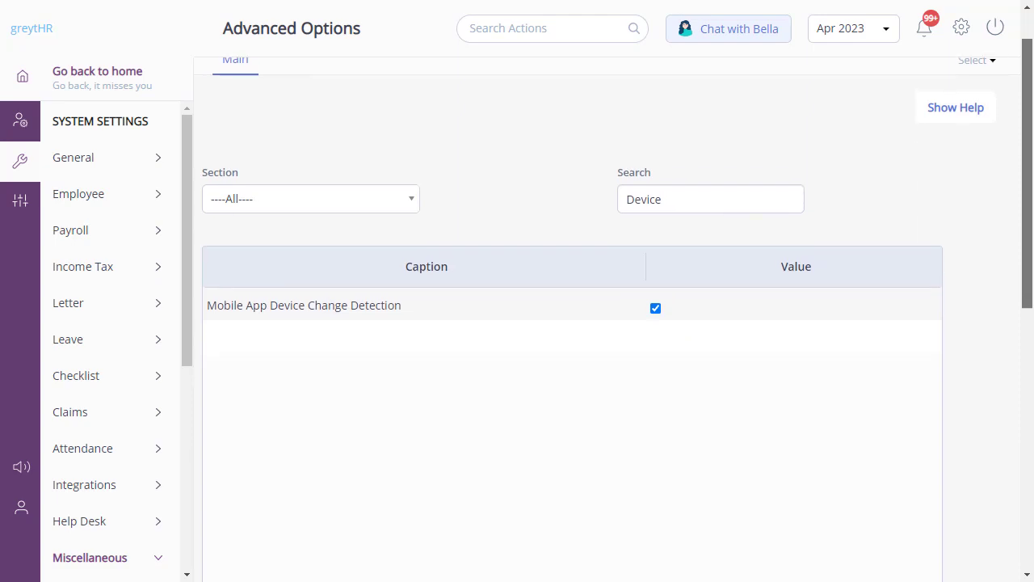
{"action": "scroll", "coordinate": [584, 539], "scroll_direction": "down", "scroll_amount": 5}
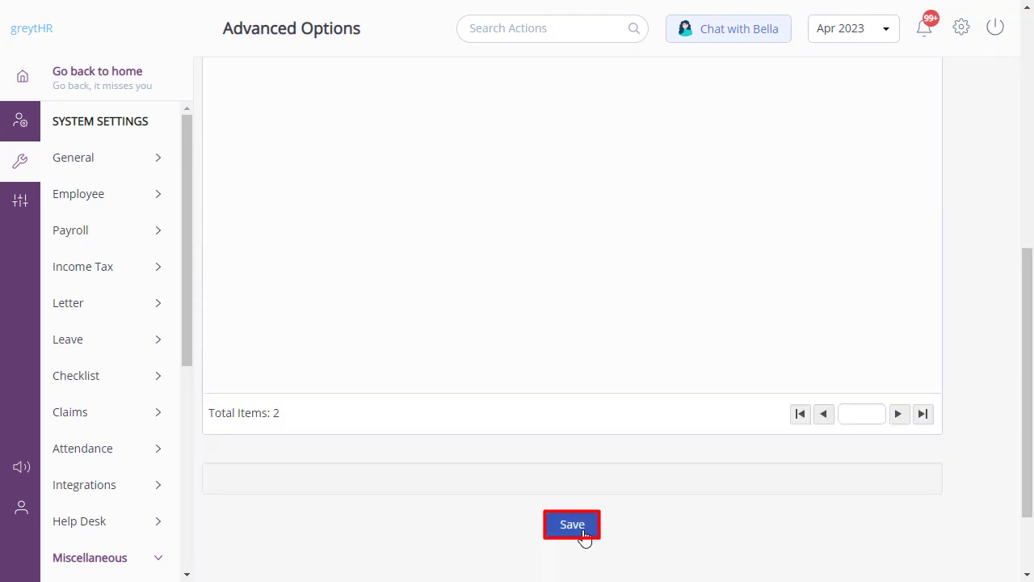
{"action": "left_click", "coordinate": [572, 524]}
{"action": "scroll", "coordinate": [585, 518], "scroll_direction": "down", "scroll_amount": 1}
{"action": "left_click", "coordinate": [105, 78]}
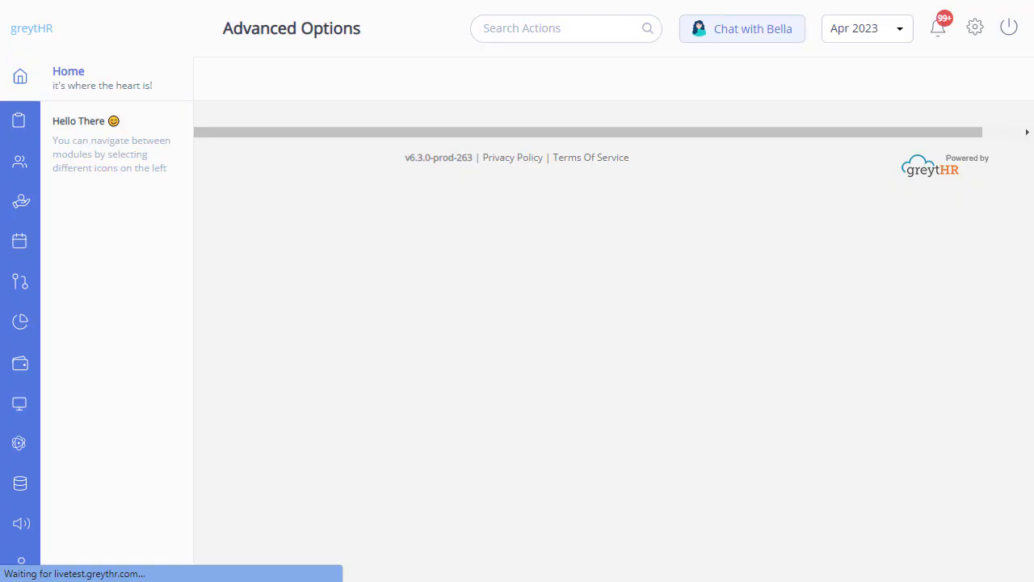
Start a new Device Change workflow level from Workflow Setup's Workflow Levels
{"action": "left_click", "coordinate": [20, 282]}
{"action": "left_click", "coordinate": [81, 267]}
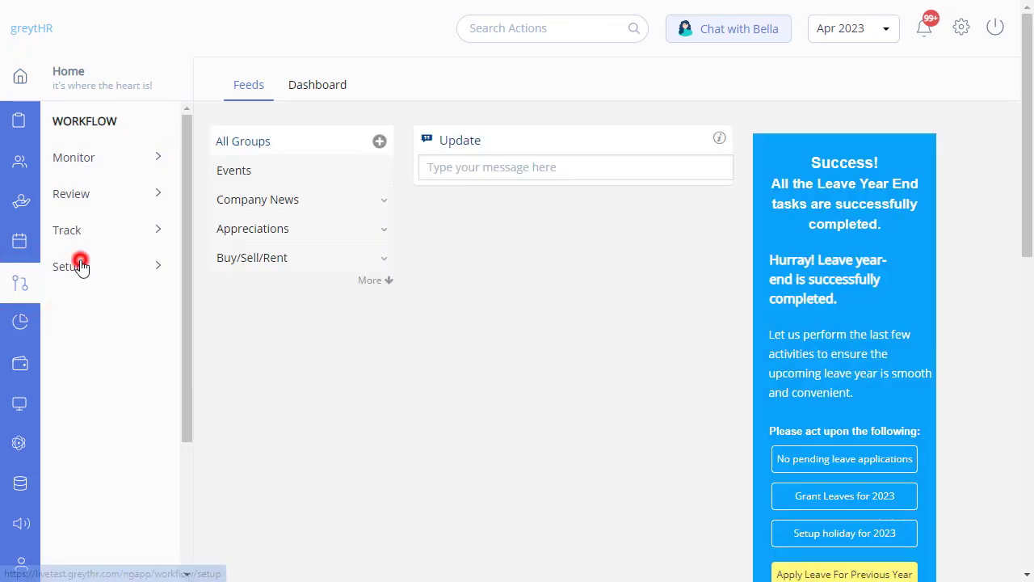
{"action": "left_click", "coordinate": [105, 376]}
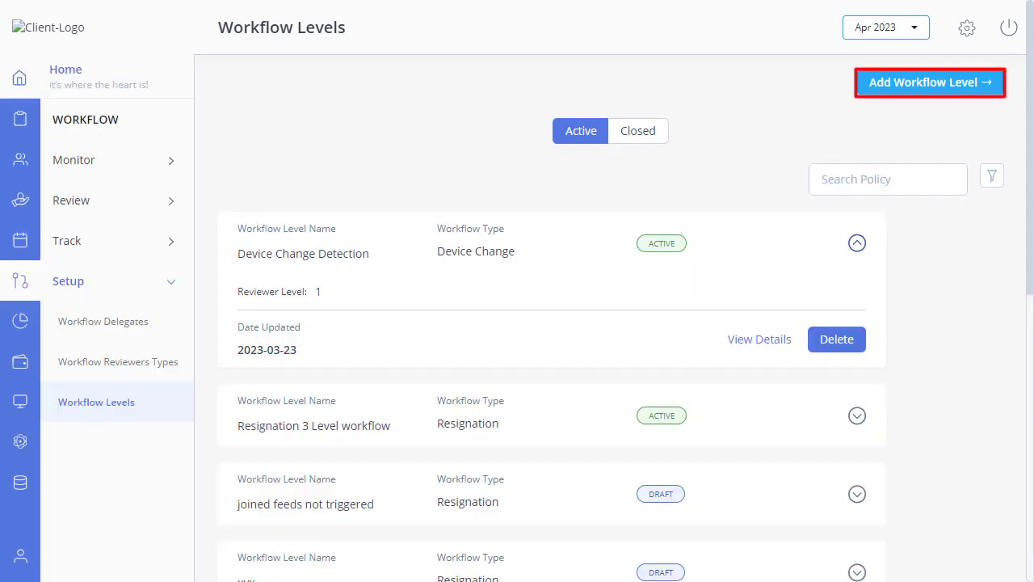
{"action": "left_click", "coordinate": [906, 85]}
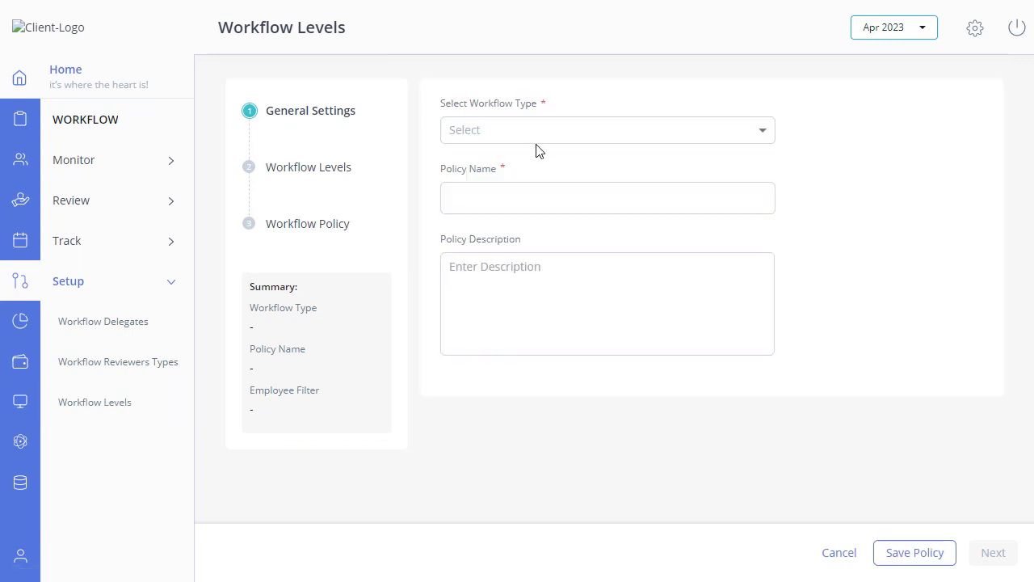
{"action": "left_click", "coordinate": [534, 139]}
{"action": "scroll", "coordinate": [526, 307], "scroll_direction": "down", "scroll_amount": 2}
{"action": "left_click", "coordinate": [524, 339]}
Name the policy 'Device Detect policy.' with the same description, for All Current Employees, and save
{"action": "left_click", "coordinate": [499, 200]}
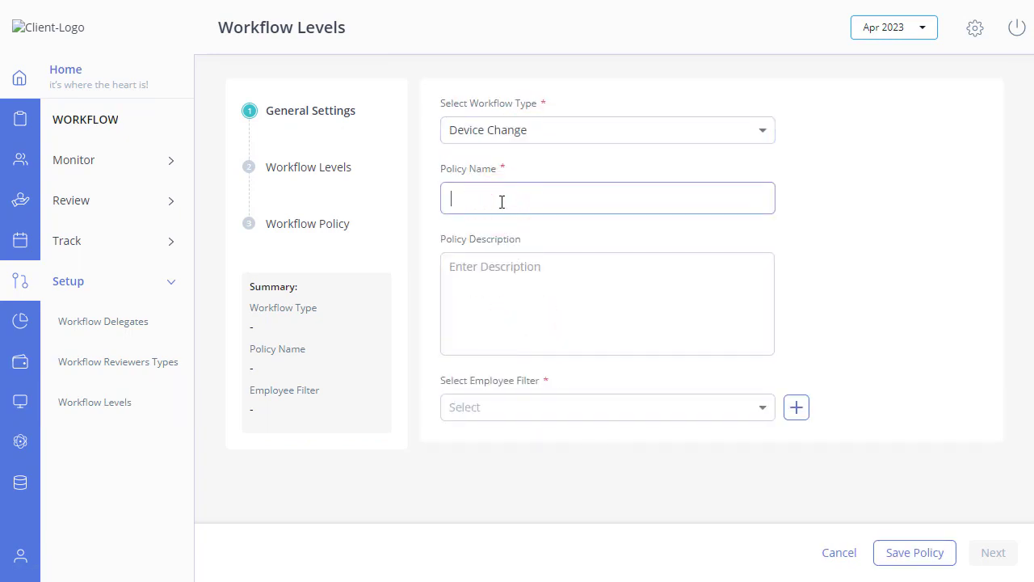
{"action": "type", "text": "Device Detect policy."}
{"action": "key", "text": "Tab"}
{"action": "left_click", "coordinate": [502, 290]}
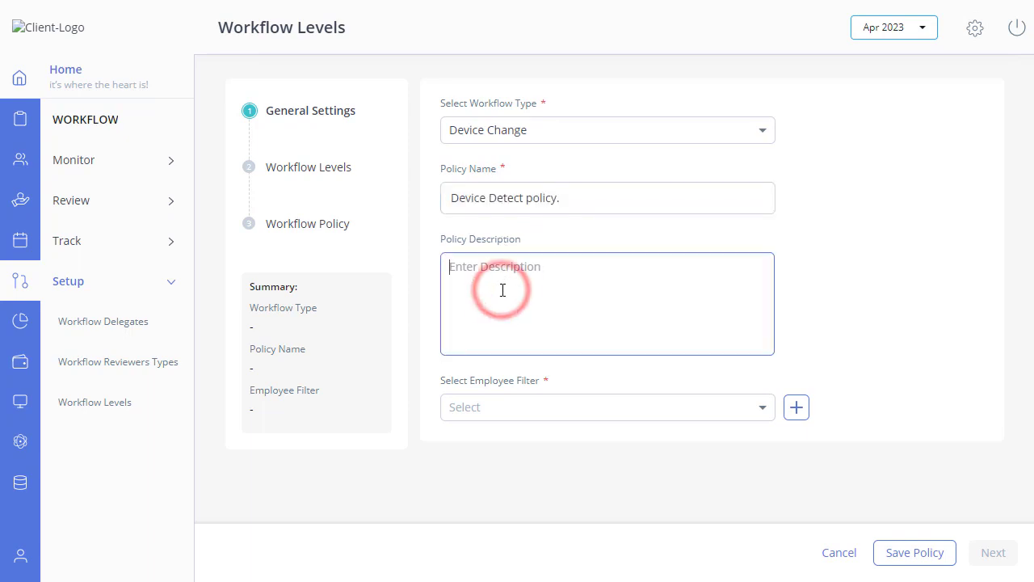
{"action": "type", "text": "Device Detect policy."}
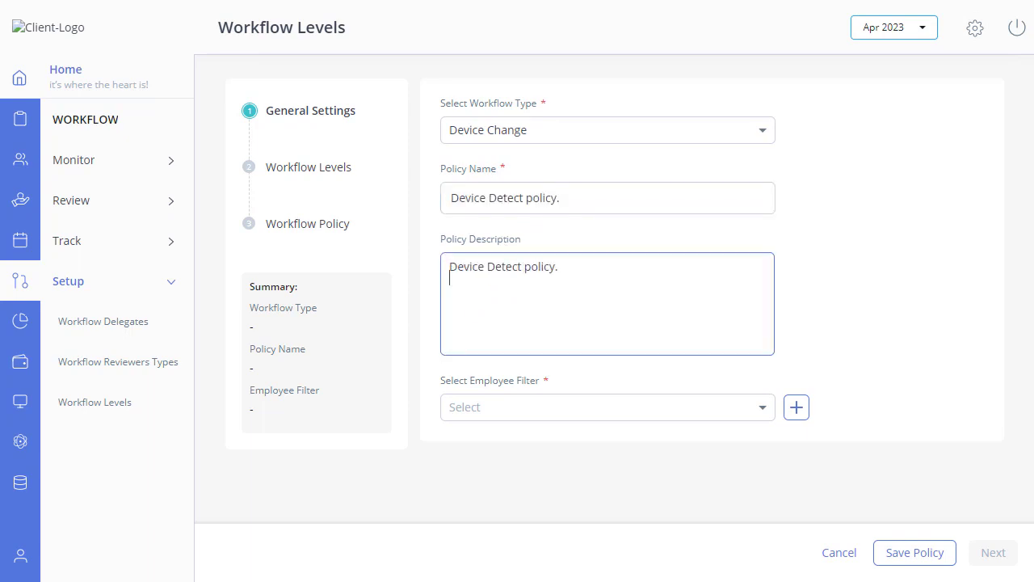
{"action": "key", "text": "Tab"}
{"action": "left_click", "coordinate": [686, 407]}
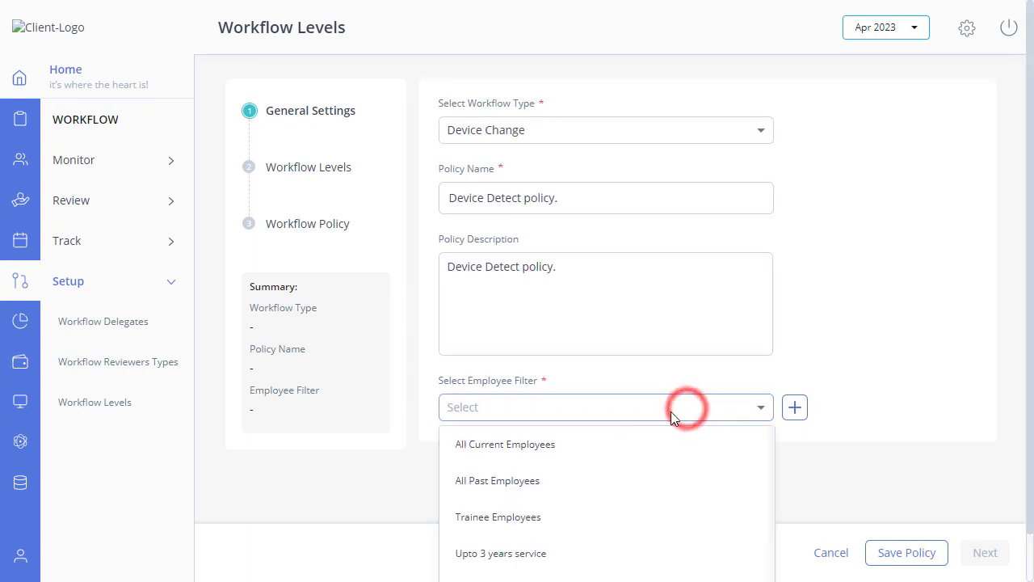
{"action": "left_click", "coordinate": [557, 453]}
{"action": "left_click", "coordinate": [917, 552]}
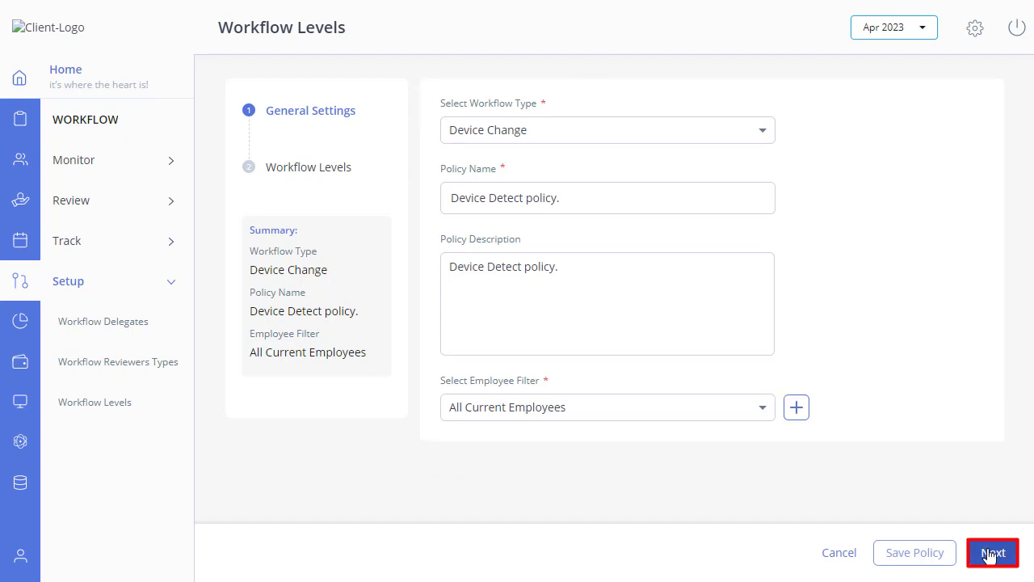
Make Admin the Level 1 reviewer, save the policy, and view its summary
{"action": "left_click", "coordinate": [990, 554]}
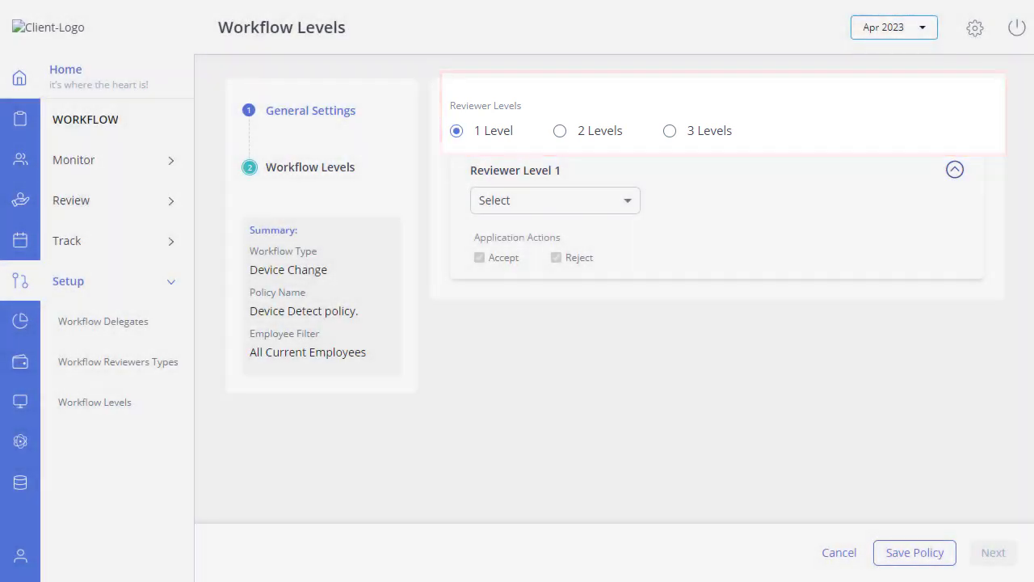
{"action": "left_click", "coordinate": [606, 202]}
{"action": "scroll", "coordinate": [620, 278], "scroll_direction": "down", "scroll_amount": 10}
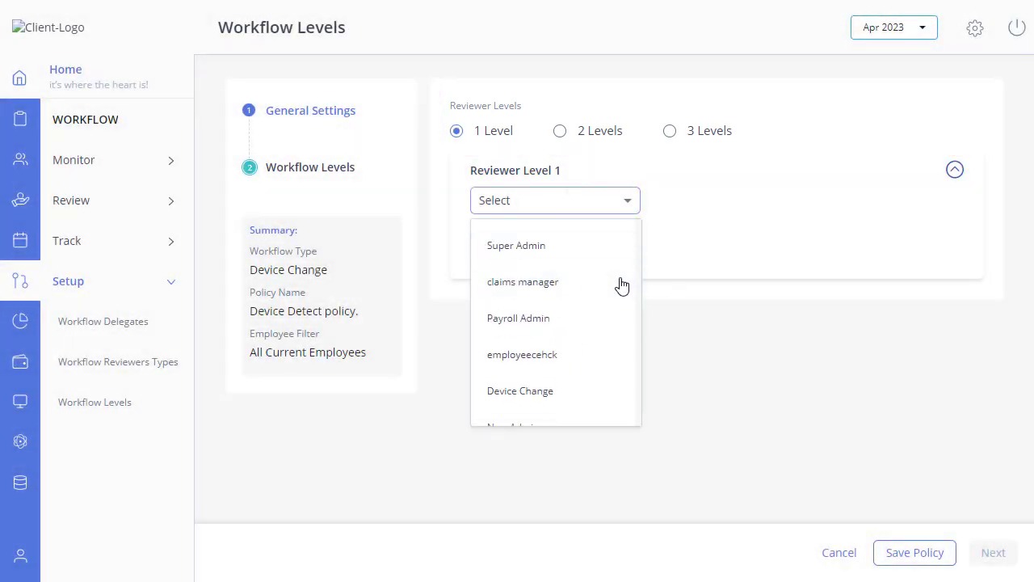
{"action": "scroll", "coordinate": [620, 286], "scroll_direction": "down", "scroll_amount": 5}
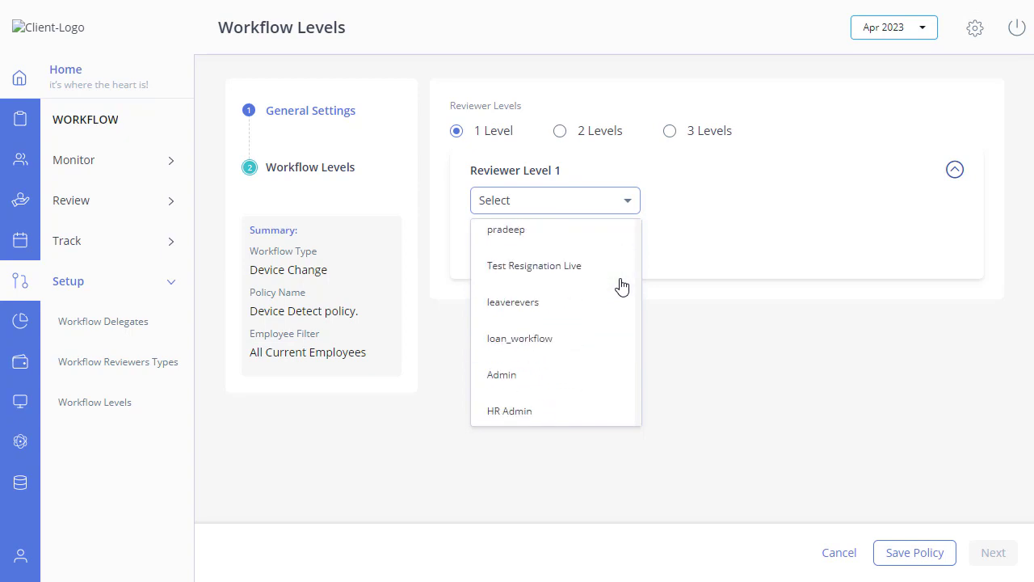
{"action": "left_click", "coordinate": [565, 372]}
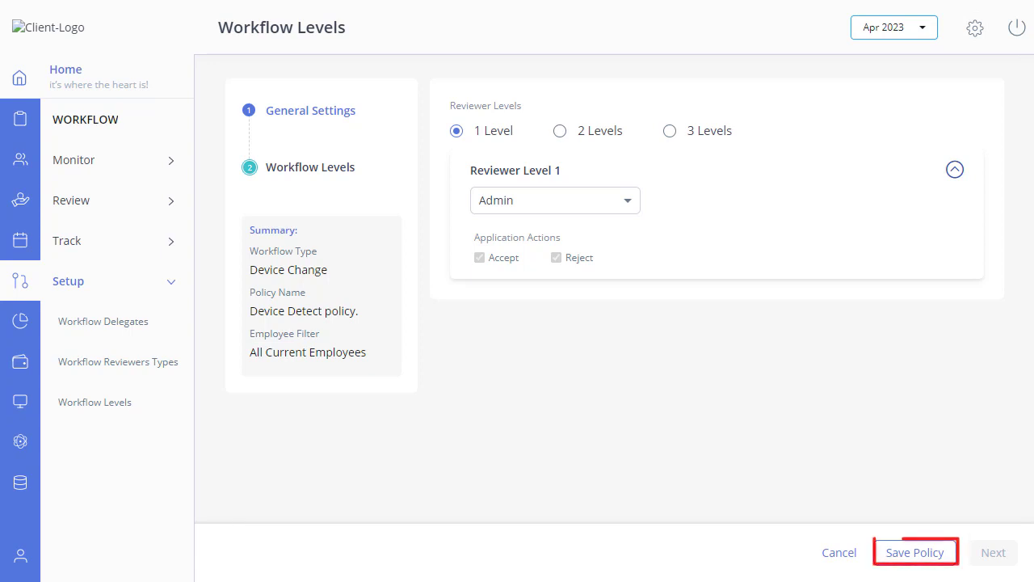
{"action": "left_click", "coordinate": [908, 556]}
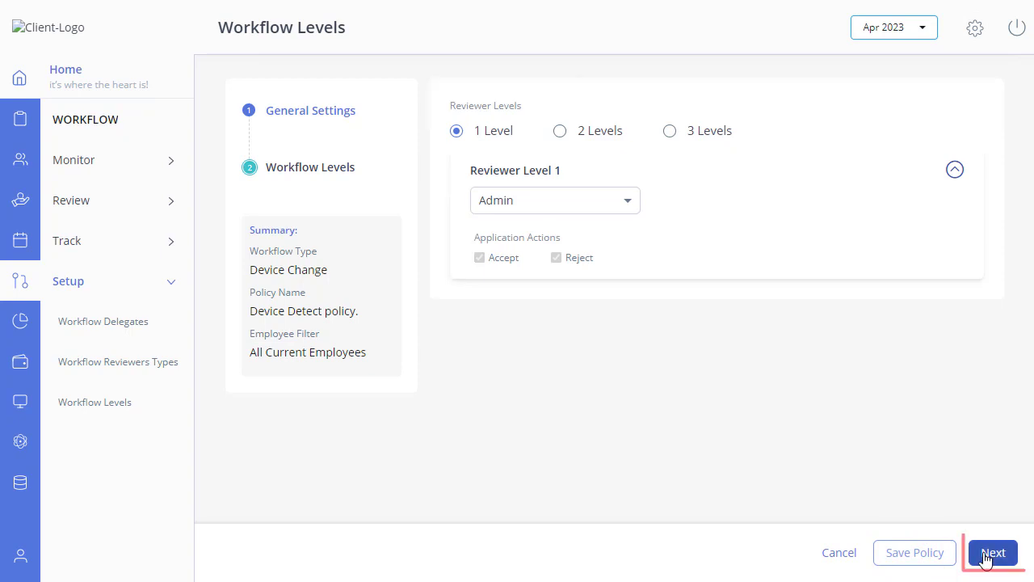
{"action": "left_click", "coordinate": [990, 554]}
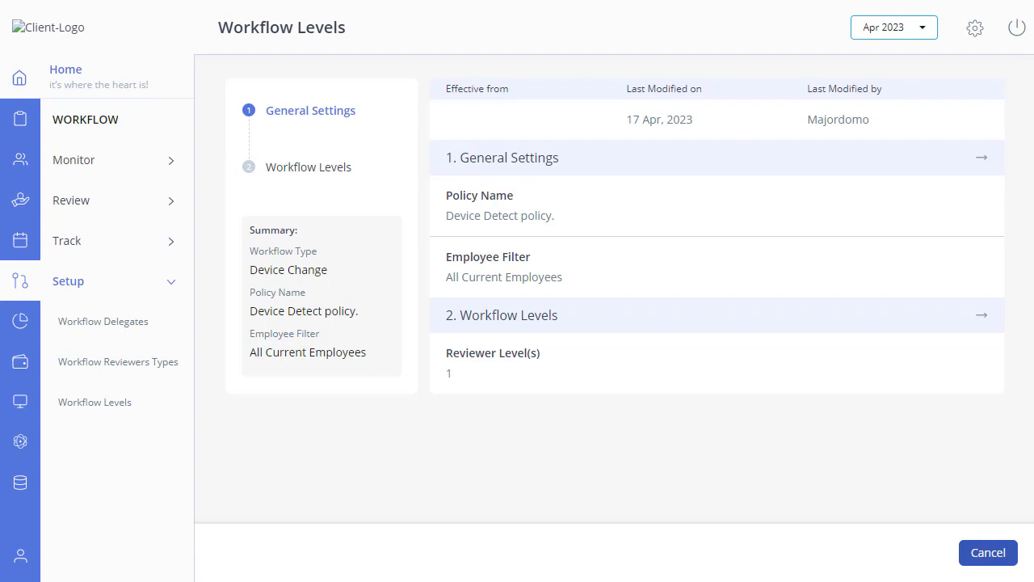
Activate the Device Detect policy. draft with effective date 19 Apr 2023
{"action": "left_click", "coordinate": [112, 408]}
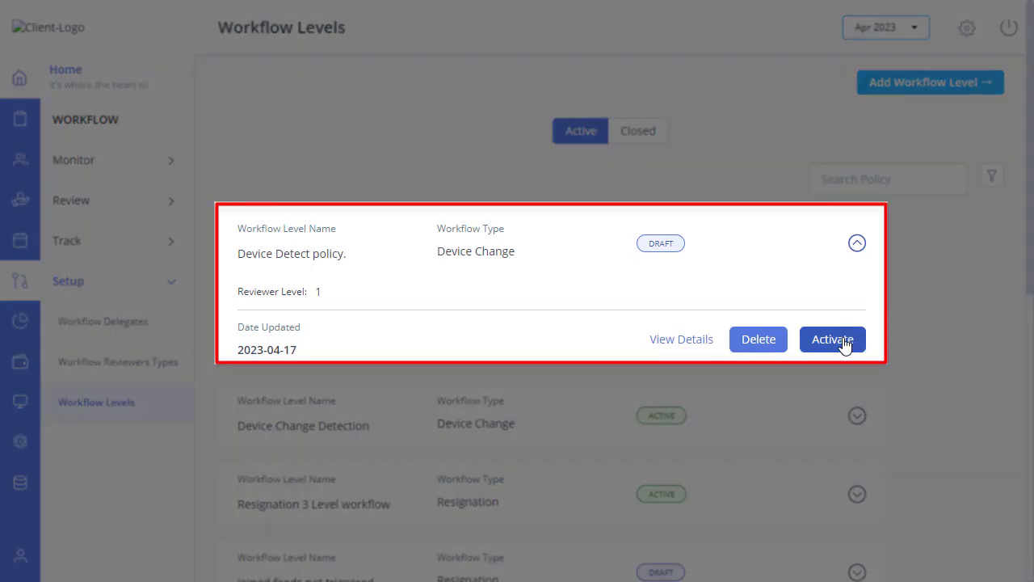
{"action": "left_click", "coordinate": [845, 343]}
{"action": "left_click", "coordinate": [570, 143]}
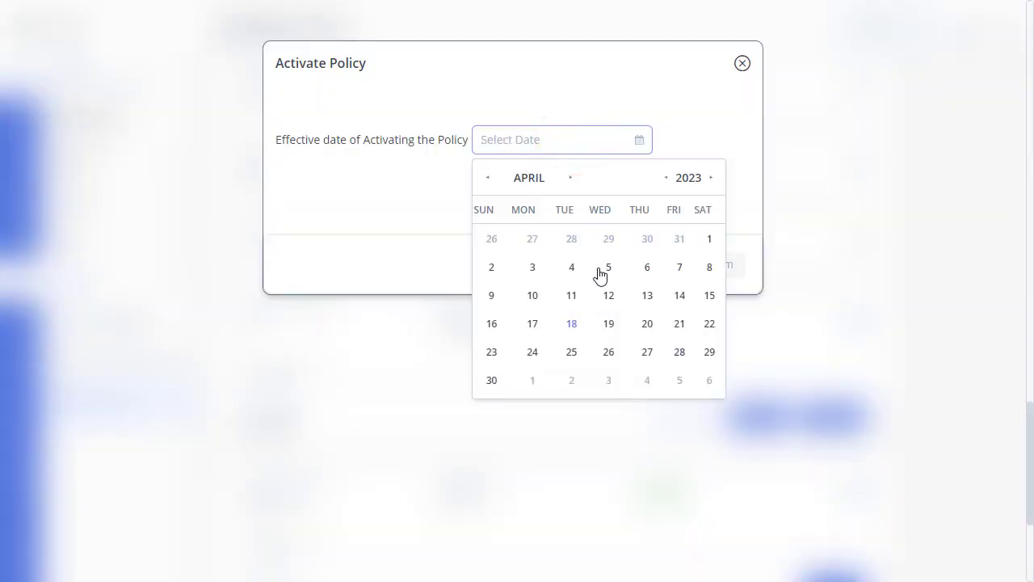
{"action": "left_click", "coordinate": [608, 325]}
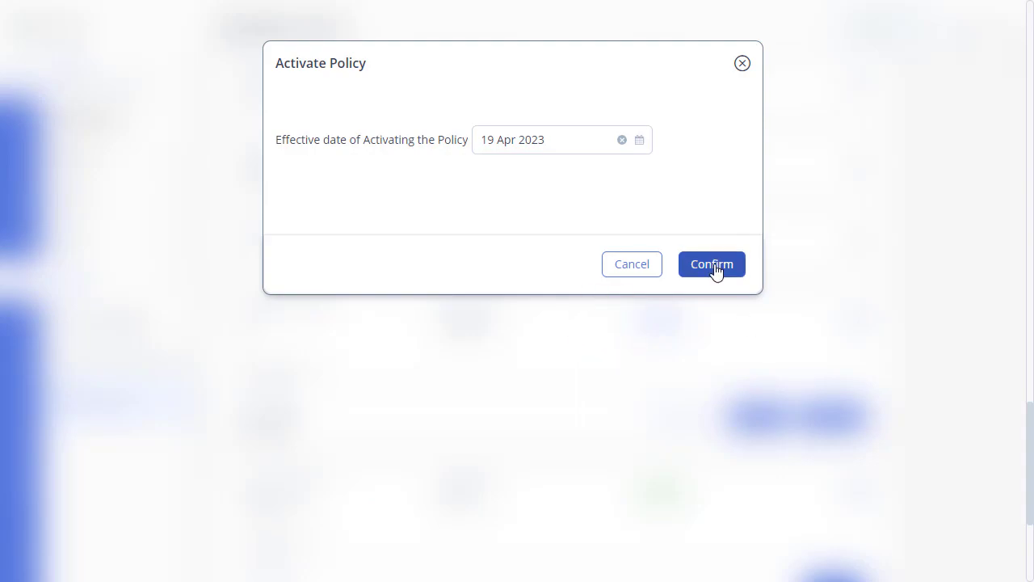
{"action": "left_click", "coordinate": [714, 267]}
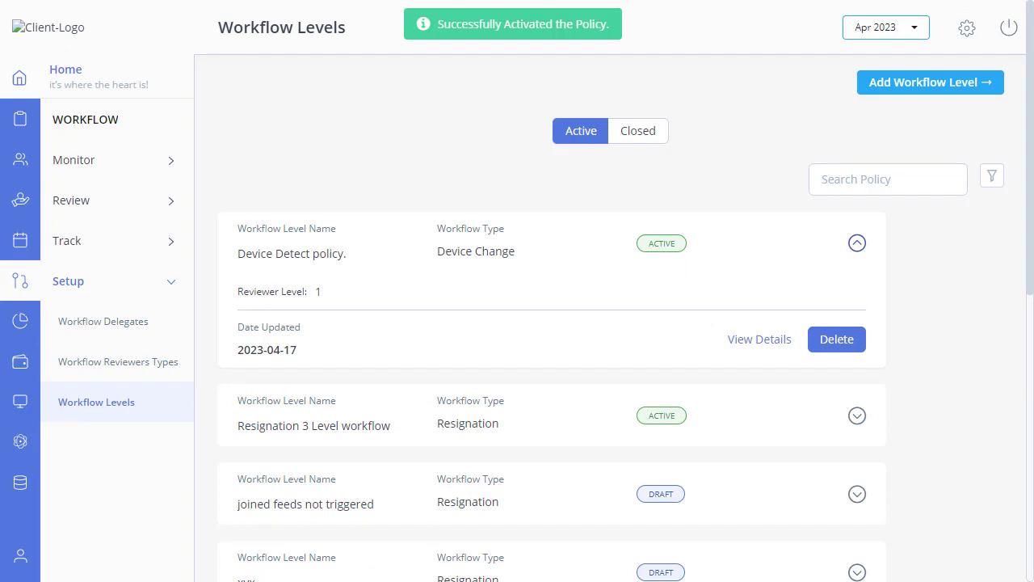
{"action": "left_click", "coordinate": [149, 365]}
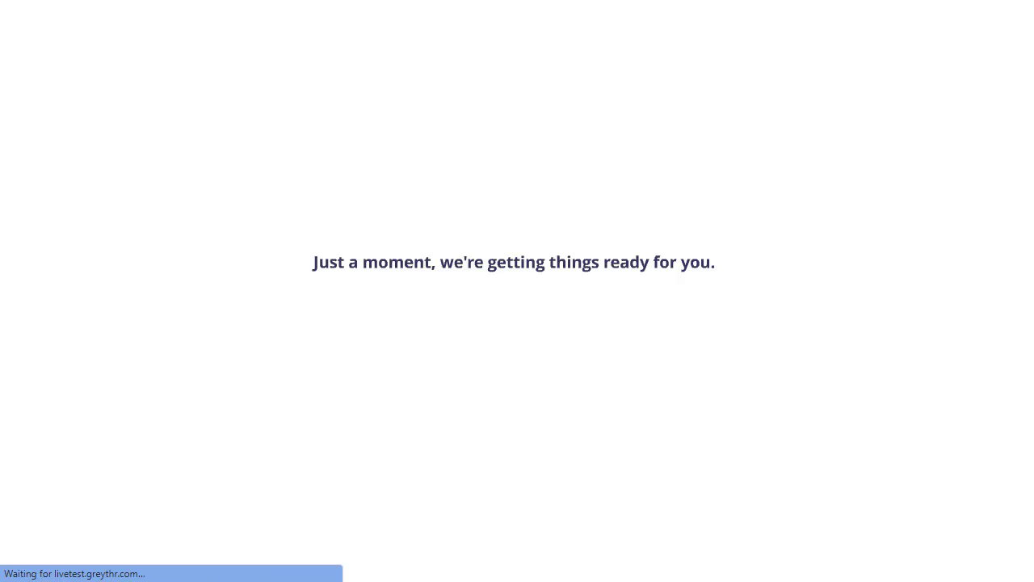
Add a reviewer type 'Device change detect' assigned to named user Admin and save it
{"action": "left_click", "coordinate": [905, 111]}
{"action": "left_click", "coordinate": [305, 133]}
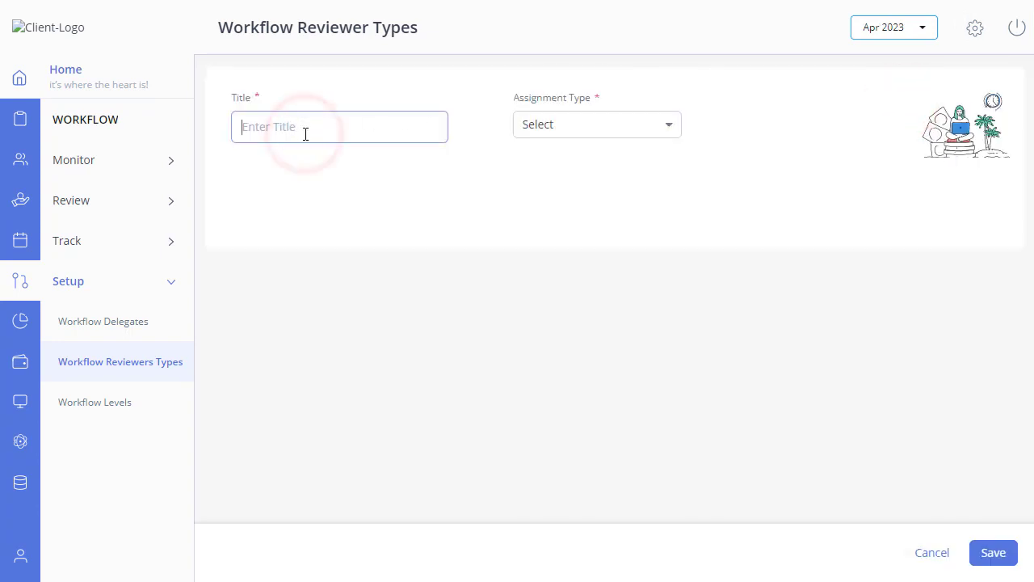
{"action": "type", "text": "Device change detect"}
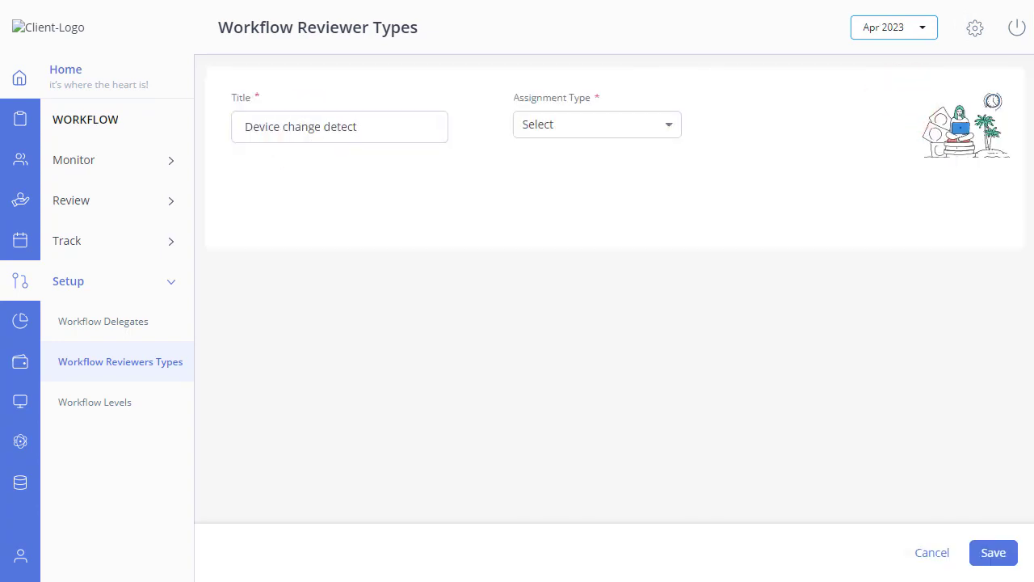
{"action": "left_click", "coordinate": [554, 129]}
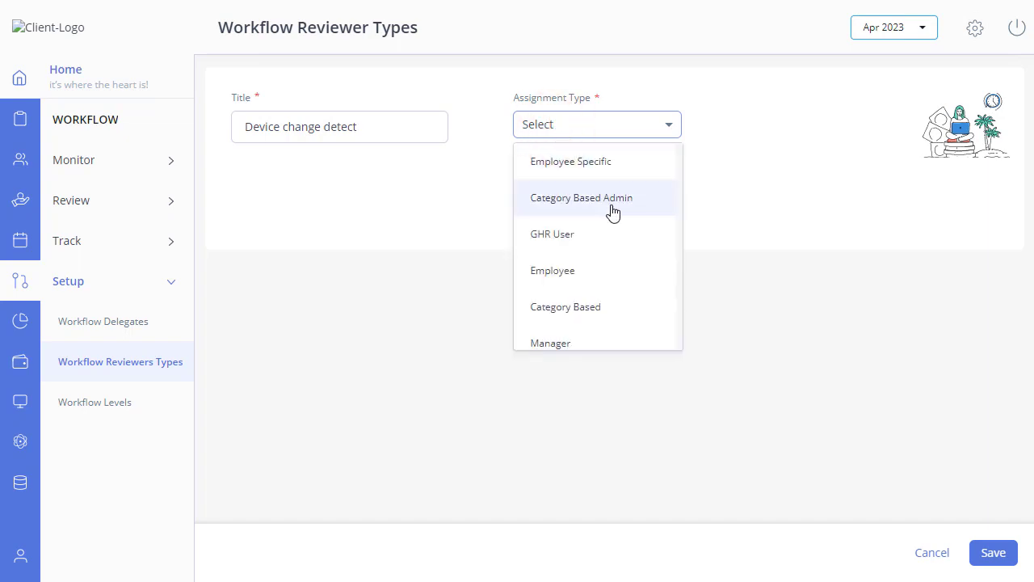
{"action": "scroll", "coordinate": [614, 213], "scroll_direction": "down", "scroll_amount": 1}
{"action": "left_click", "coordinate": [585, 330]}
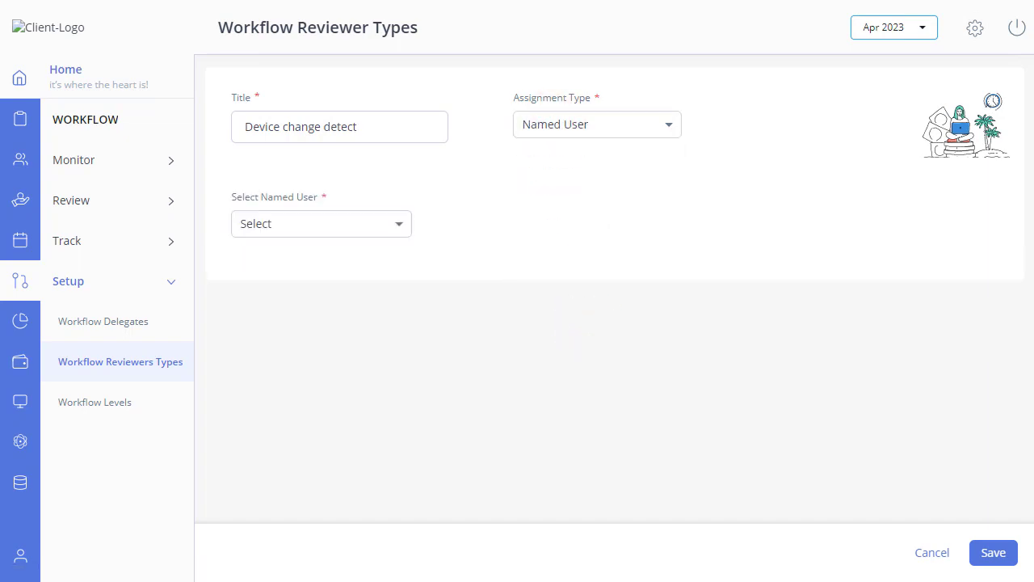
{"action": "left_click", "coordinate": [348, 235]}
{"action": "left_click", "coordinate": [309, 366]}
{"action": "left_click", "coordinate": [993, 556]}
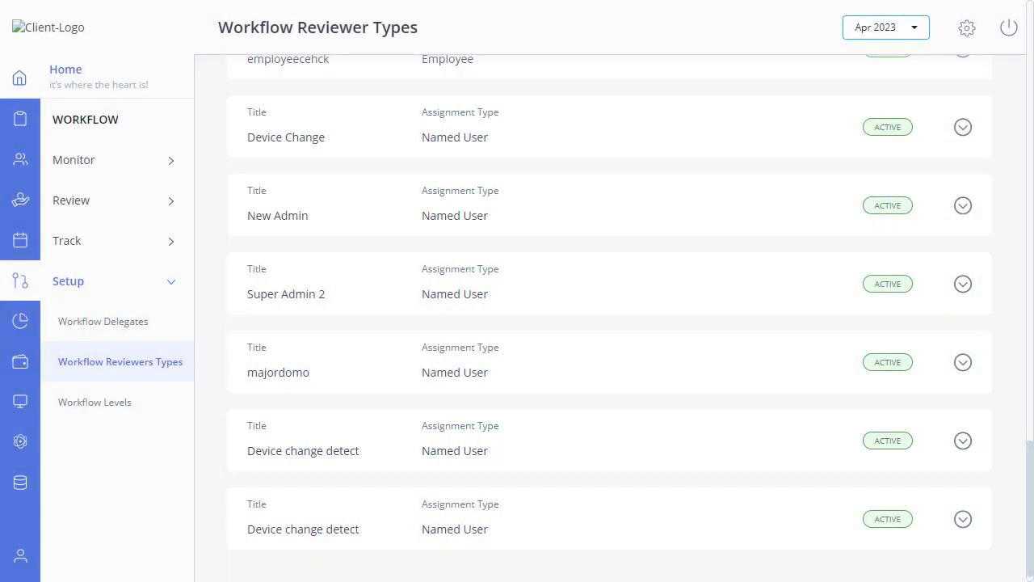
{"action": "scroll", "coordinate": [609, 323], "scroll_direction": "up", "scroll_amount": 3}
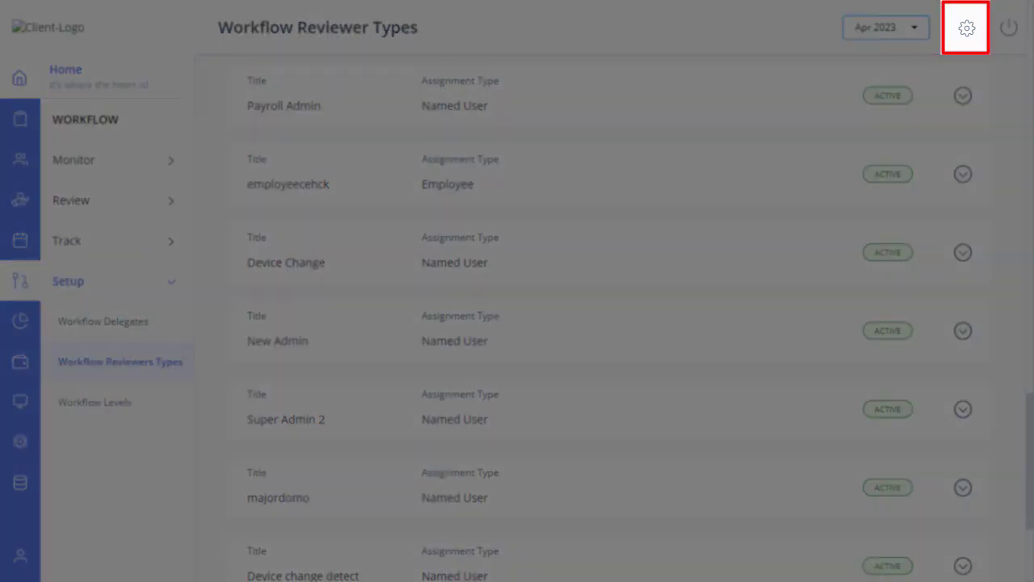
Open the admin role for editing in User Administration's User Roles
{"action": "left_click", "coordinate": [966, 33]}
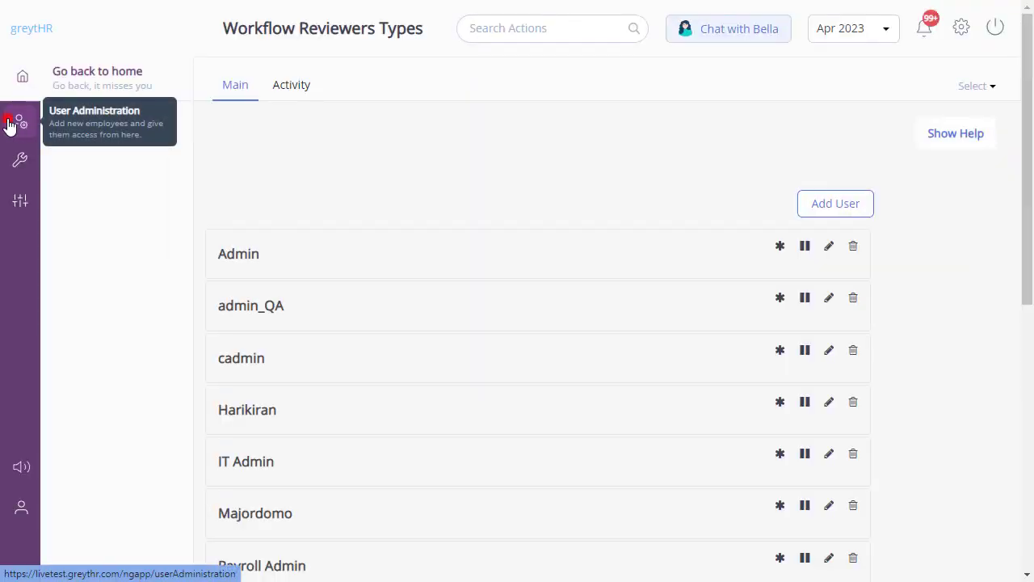
{"action": "left_click", "coordinate": [10, 125]}
{"action": "left_click", "coordinate": [92, 157]}
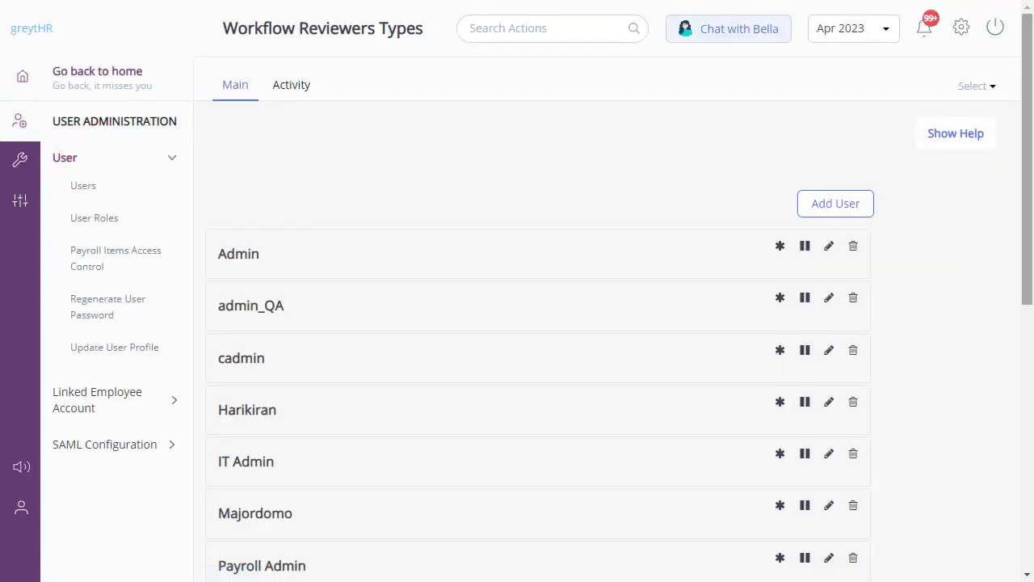
{"action": "left_click", "coordinate": [83, 220]}
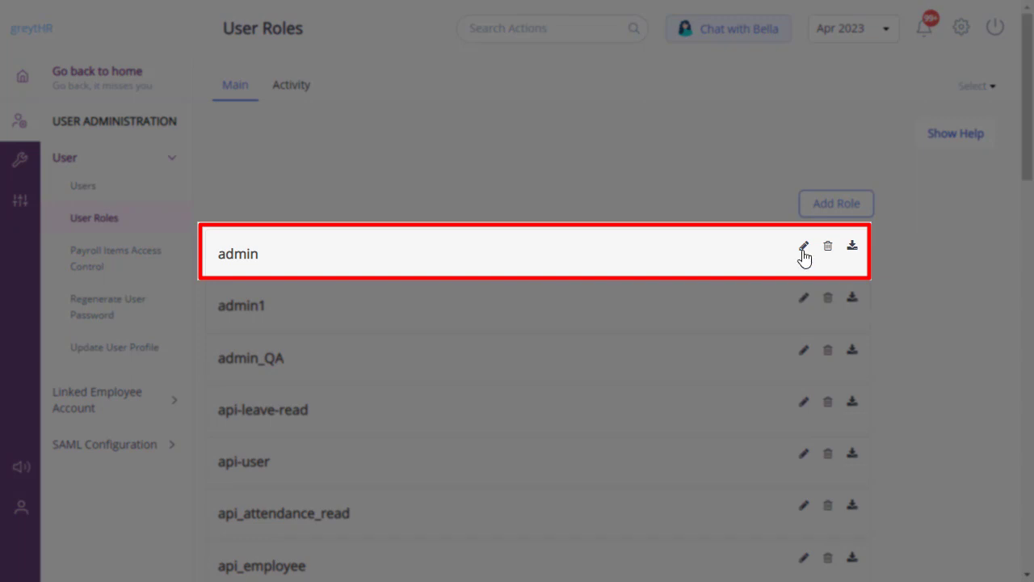
{"action": "left_click", "coordinate": [804, 257]}
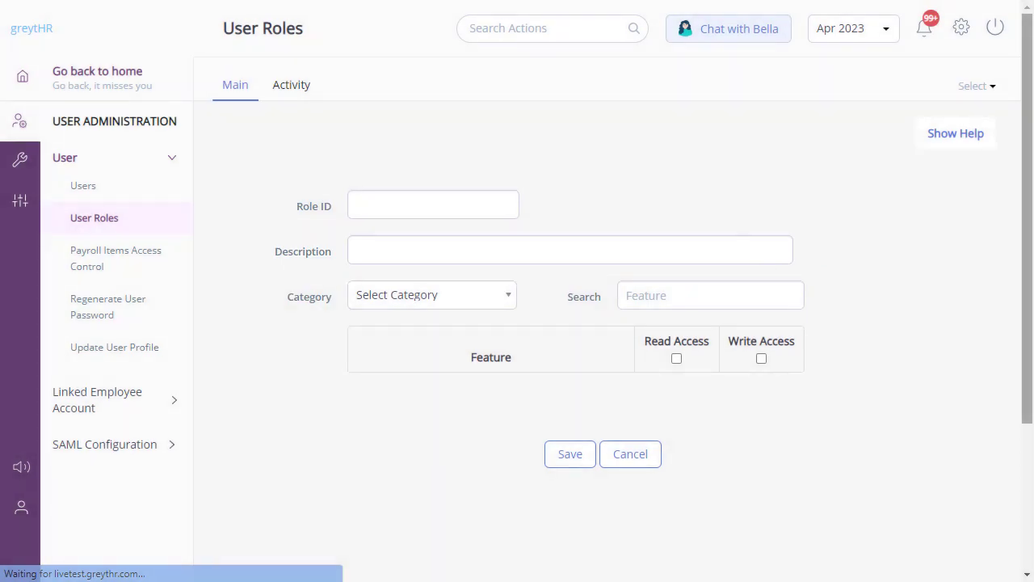
Grant the admin role Read and Write Access to Device Detection and save
{"action": "left_click", "coordinate": [390, 304]}
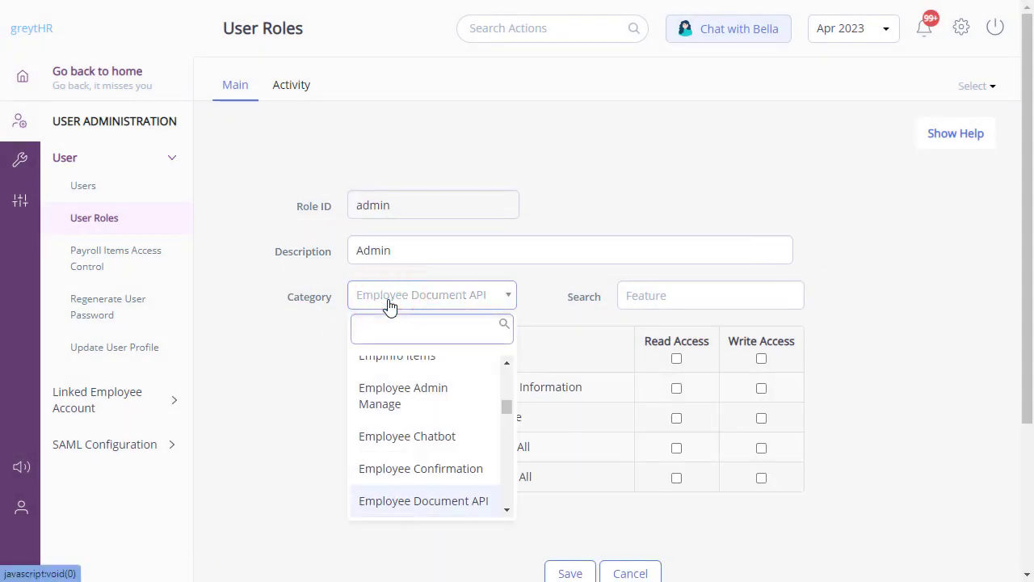
{"action": "type", "text": "Device Detection"}
{"action": "left_click", "coordinate": [395, 370]}
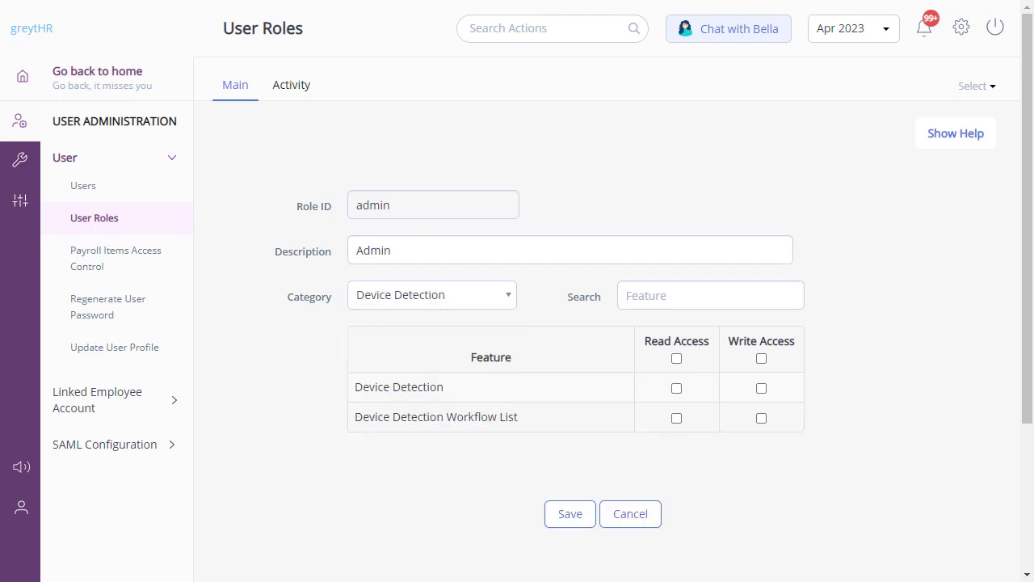
{"action": "left_click", "coordinate": [676, 387]}
{"action": "left_click", "coordinate": [761, 388]}
{"action": "left_click", "coordinate": [567, 515]}
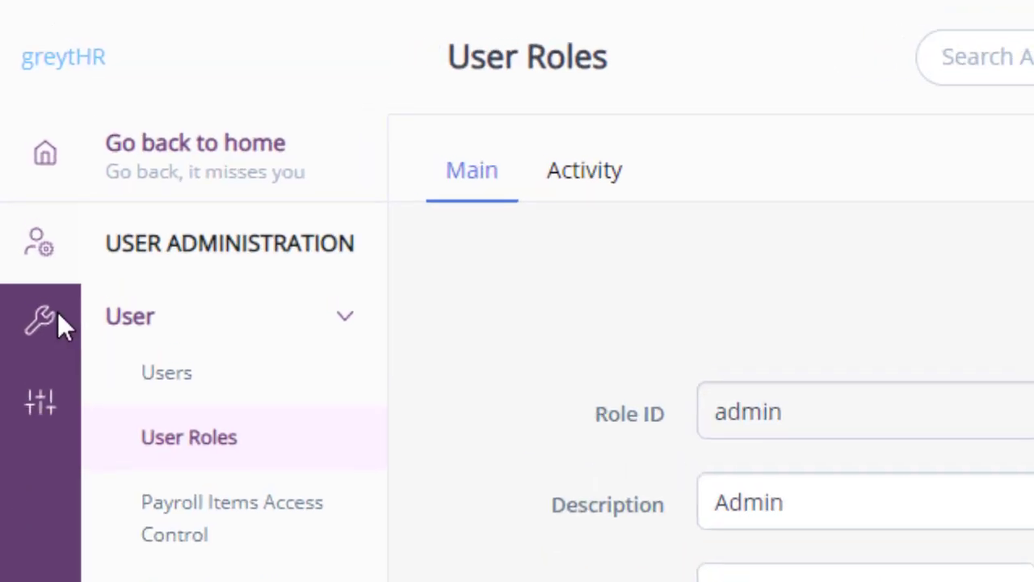
Open the Mail Template List and filter its Category dropdown by 'De'
{"action": "left_click", "coordinate": [42, 322]}
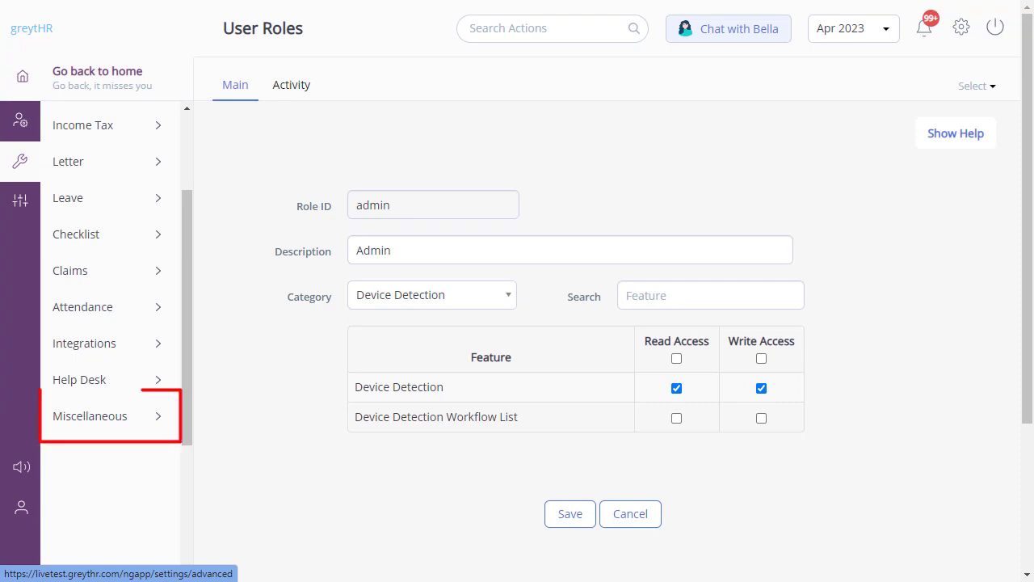
{"action": "left_click", "coordinate": [157, 420]}
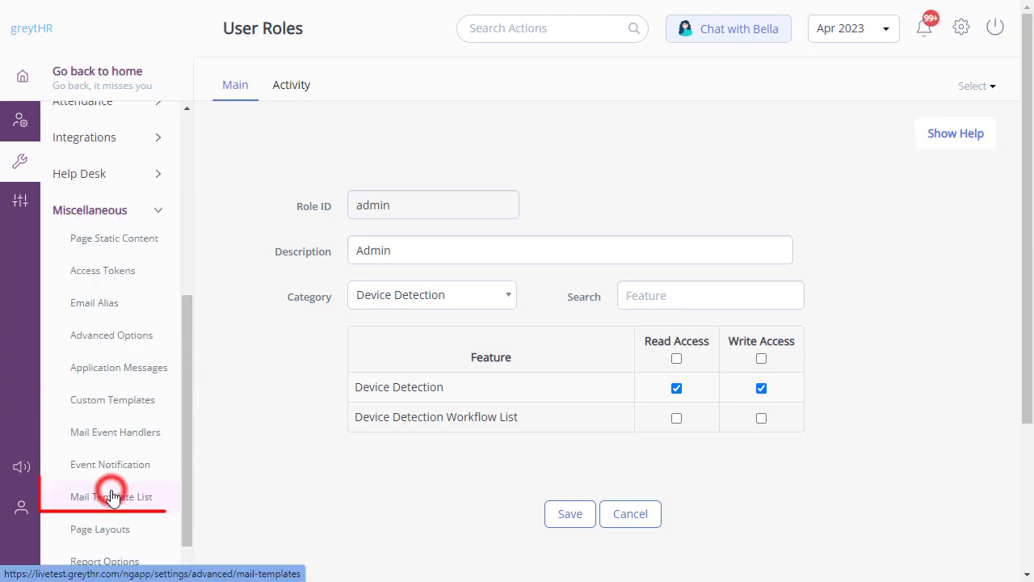
{"action": "left_click", "coordinate": [112, 496]}
{"action": "left_click", "coordinate": [240, 207]}
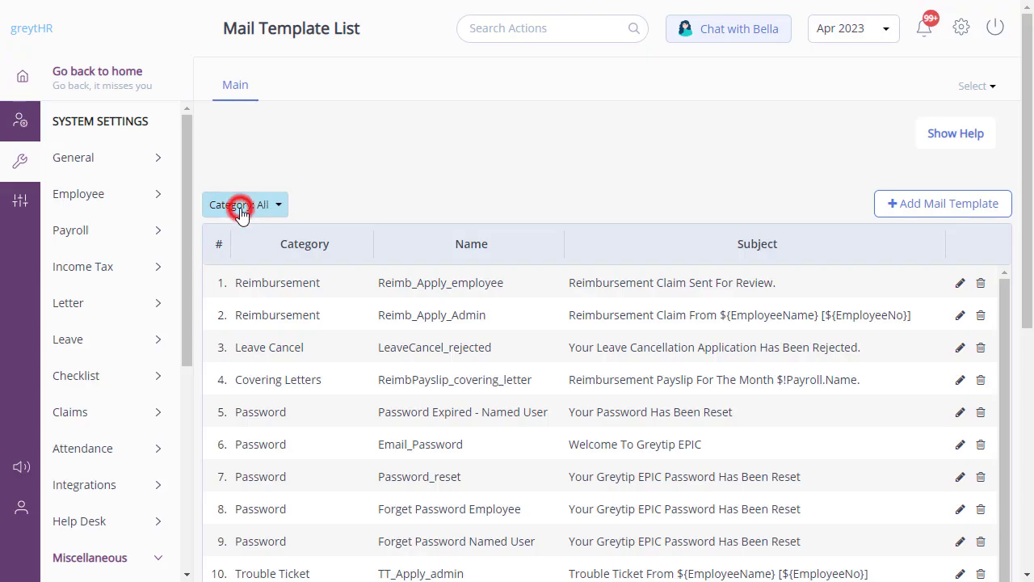
{"action": "left_click", "coordinate": [246, 243]}
{"action": "type", "text": "De"}
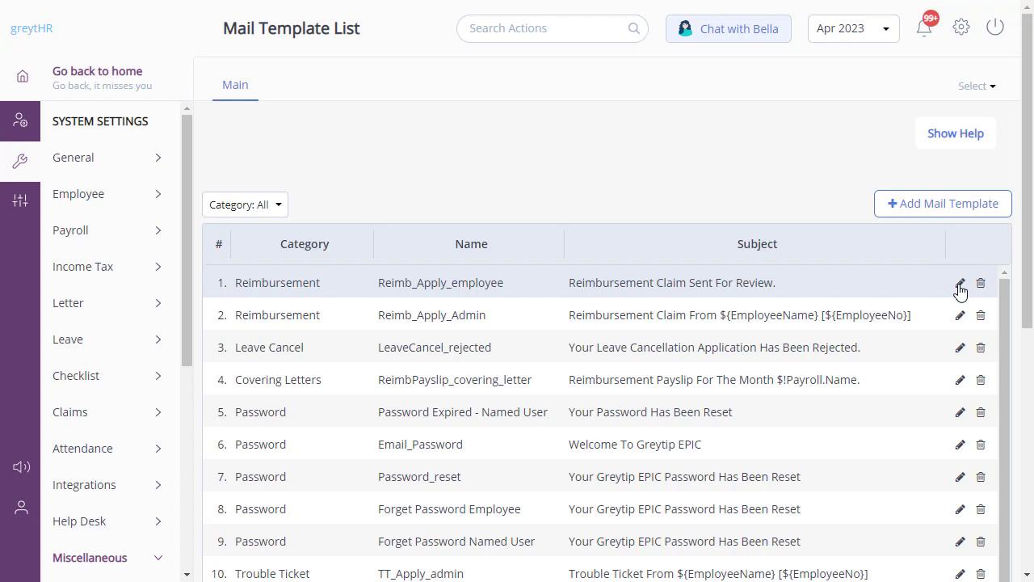
Open the Admin user from the Users list and save it with the admin role ticked
{"action": "left_click", "coordinate": [22, 123]}
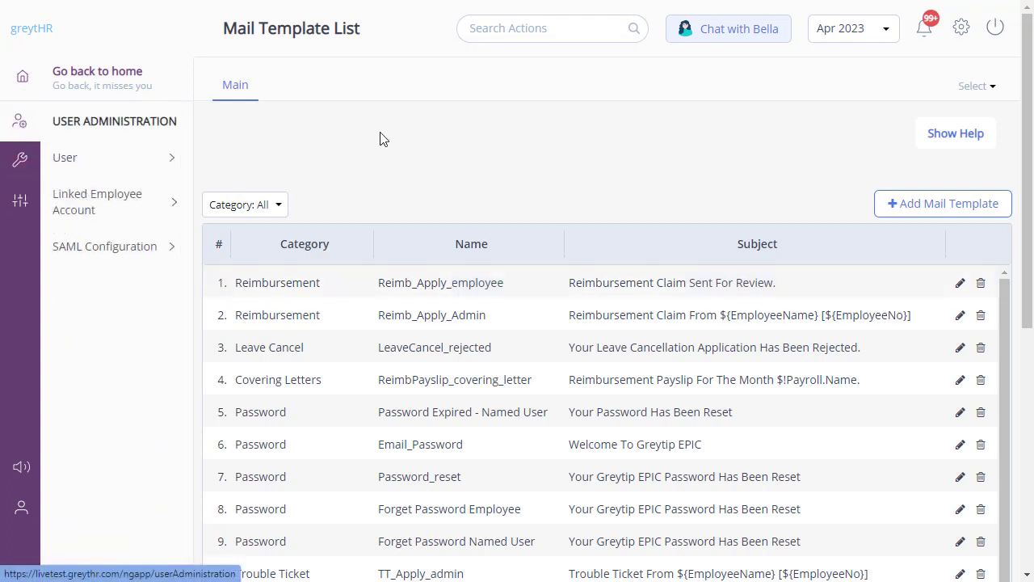
{"action": "left_click", "coordinate": [131, 163]}
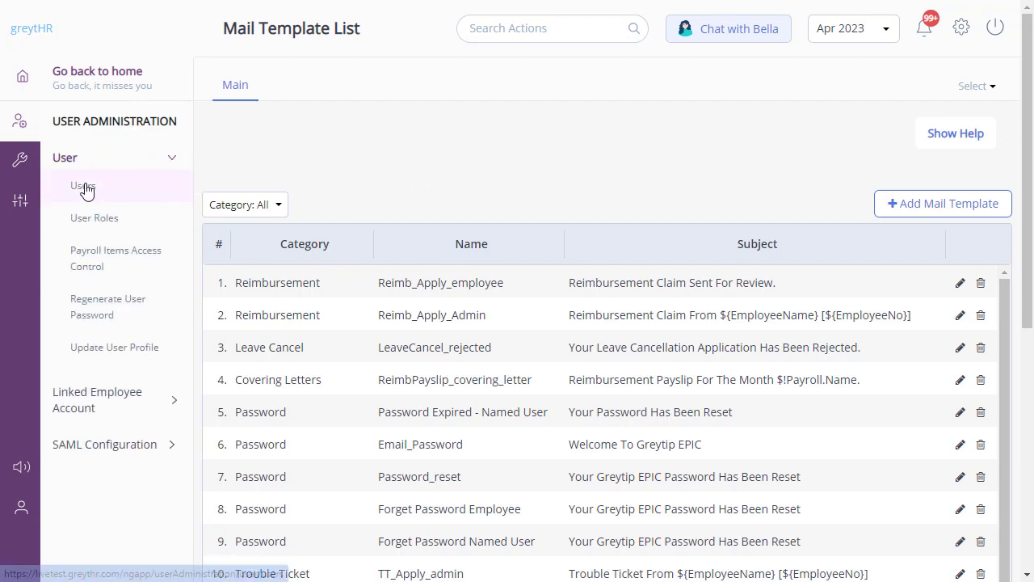
{"action": "left_click", "coordinate": [84, 186]}
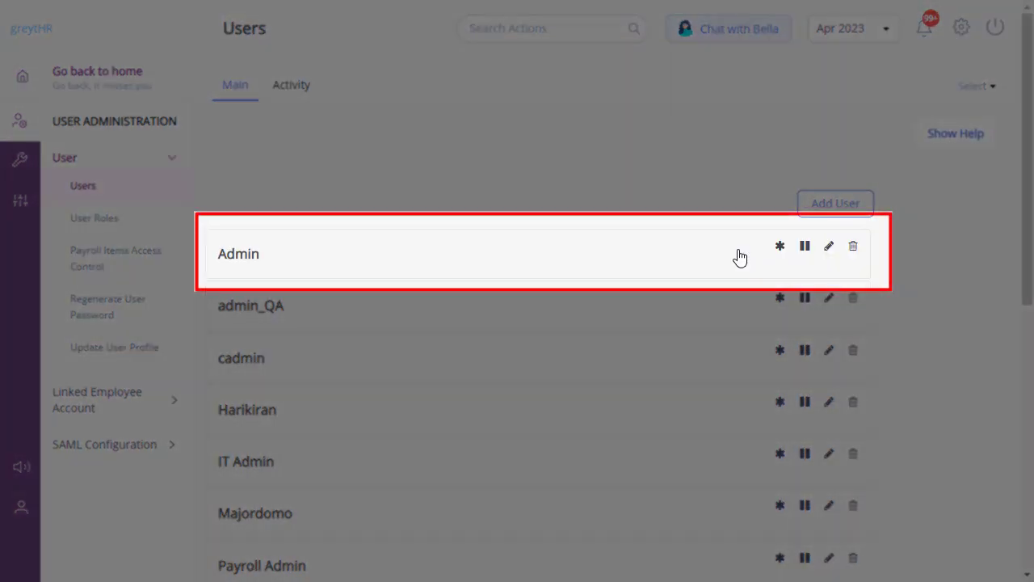
{"action": "left_click", "coordinate": [827, 249]}
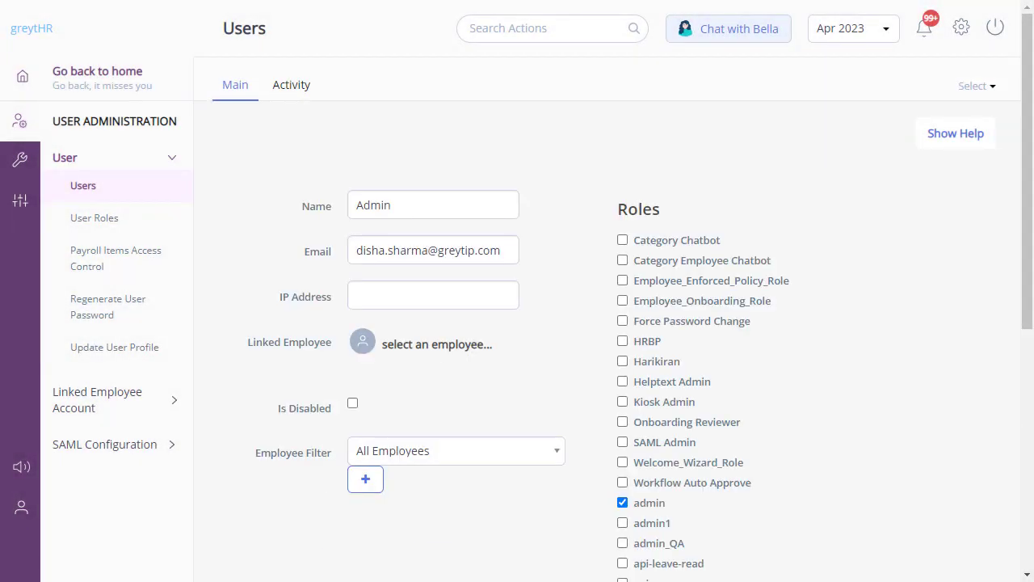
{"action": "scroll", "coordinate": [606, 323], "scroll_direction": "down", "scroll_amount": 5}
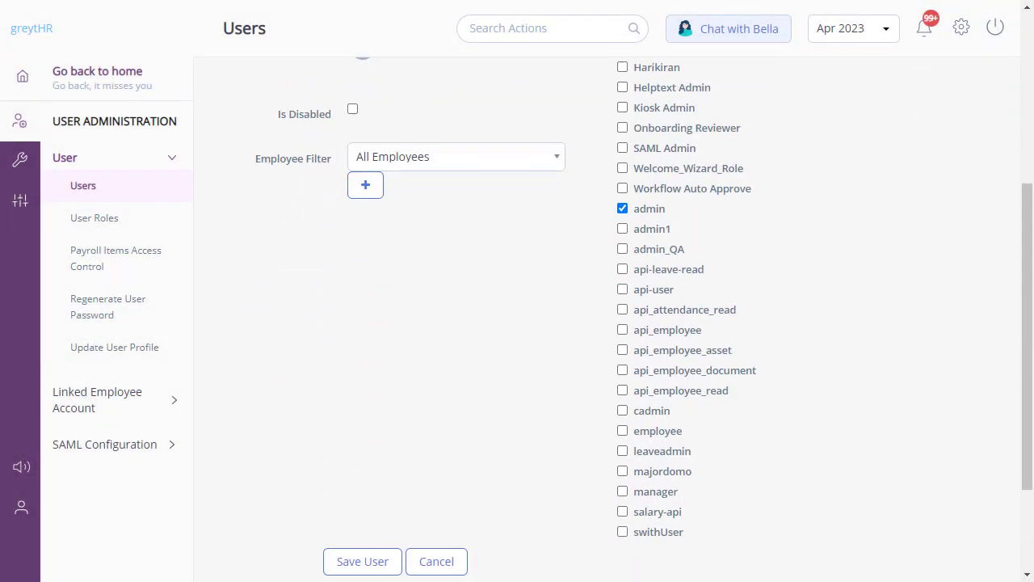
{"action": "left_click", "coordinate": [363, 482]}
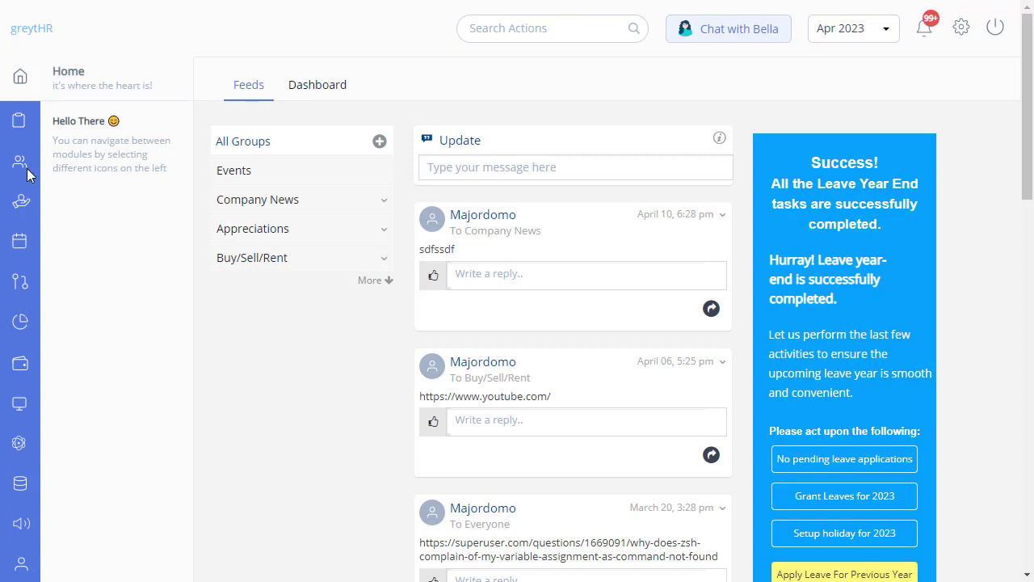
Search for the employee in Employee Profile and open their profile
{"action": "mouse_move", "coordinate": [19, 161]}
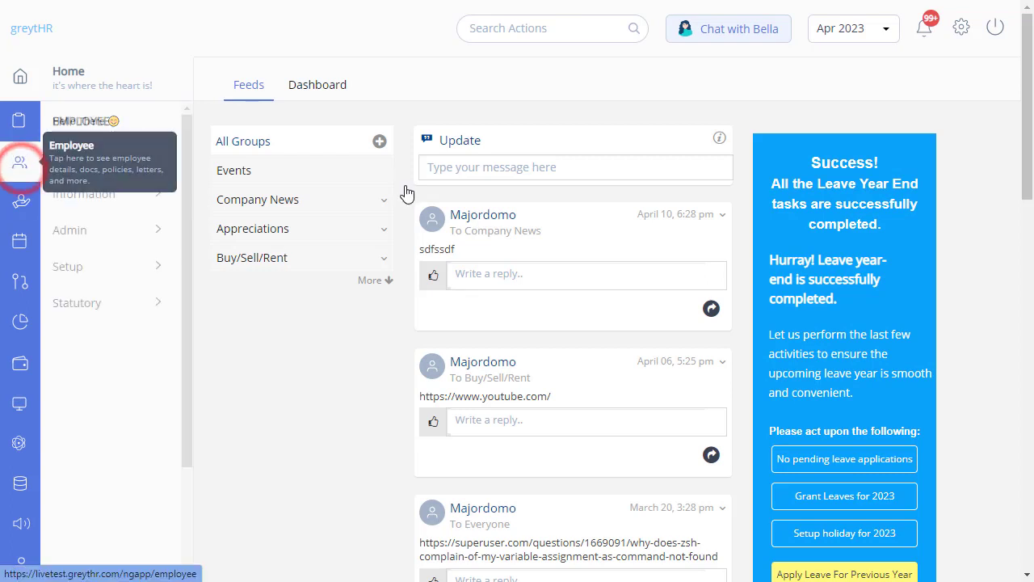
{"action": "left_click", "coordinate": [98, 194]}
{"action": "left_click", "coordinate": [87, 226]}
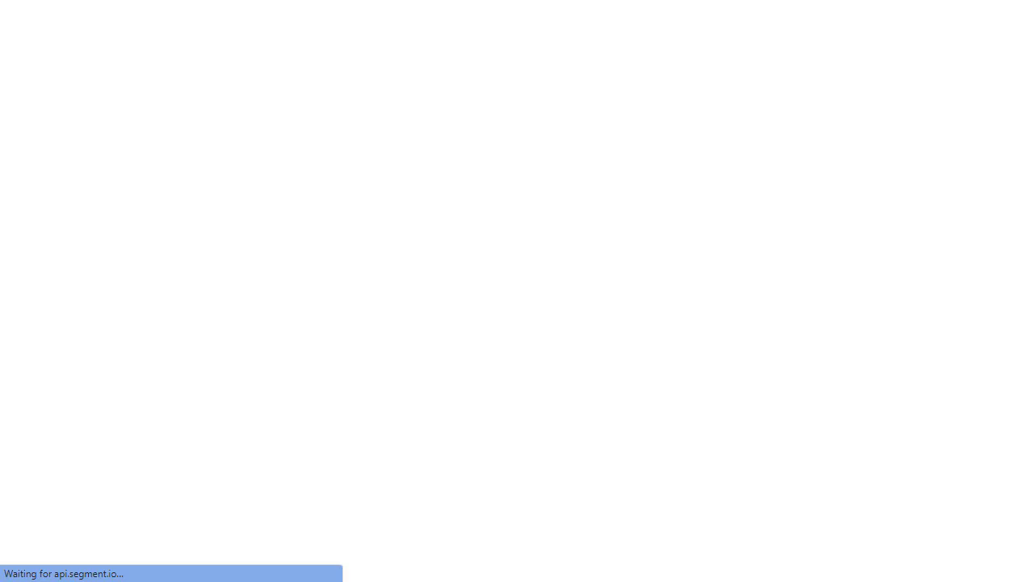
{"action": "left_click", "coordinate": [288, 310]}
{"action": "type", "text": "li"}
{"action": "left_click", "coordinate": [330, 349]}
Enter the employee's new email address in Employee Information and save
{"action": "scroll", "coordinate": [485, 335], "scroll_direction": "down", "scroll_amount": 1}
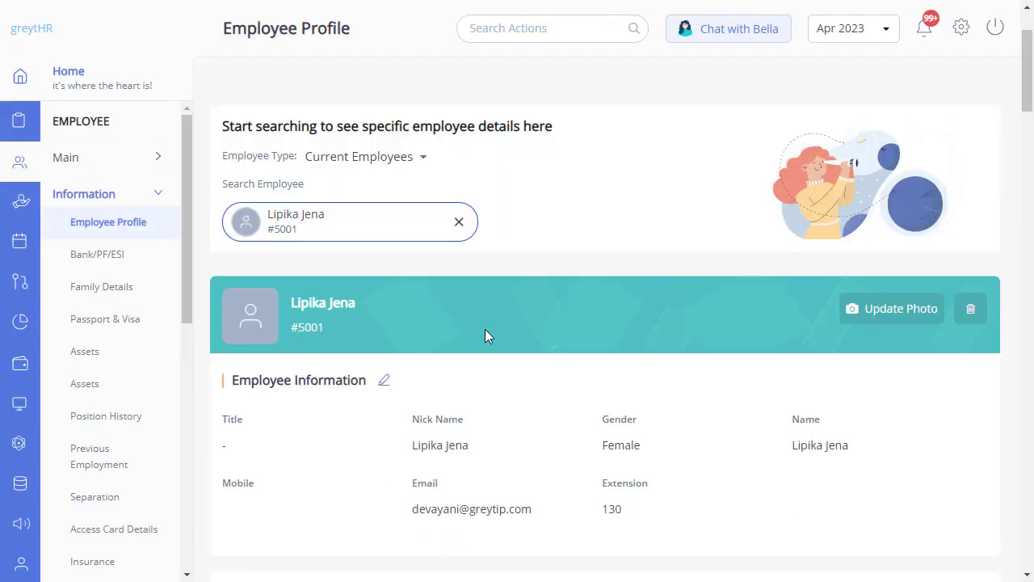
{"action": "left_click", "coordinate": [384, 380]}
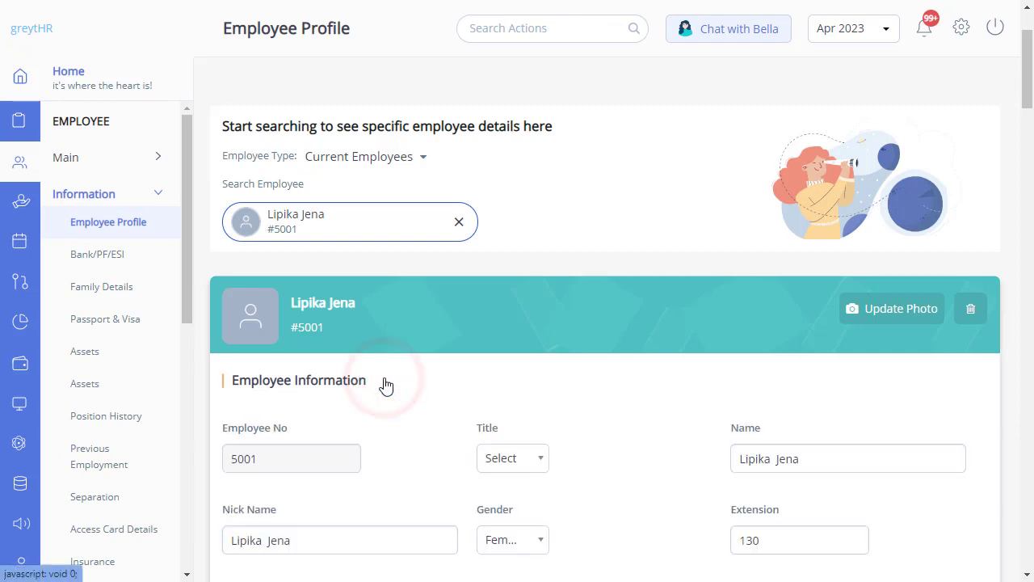
{"action": "scroll", "coordinate": [511, 491], "scroll_direction": "down", "scroll_amount": 1}
{"action": "left_click", "coordinate": [510, 491]}
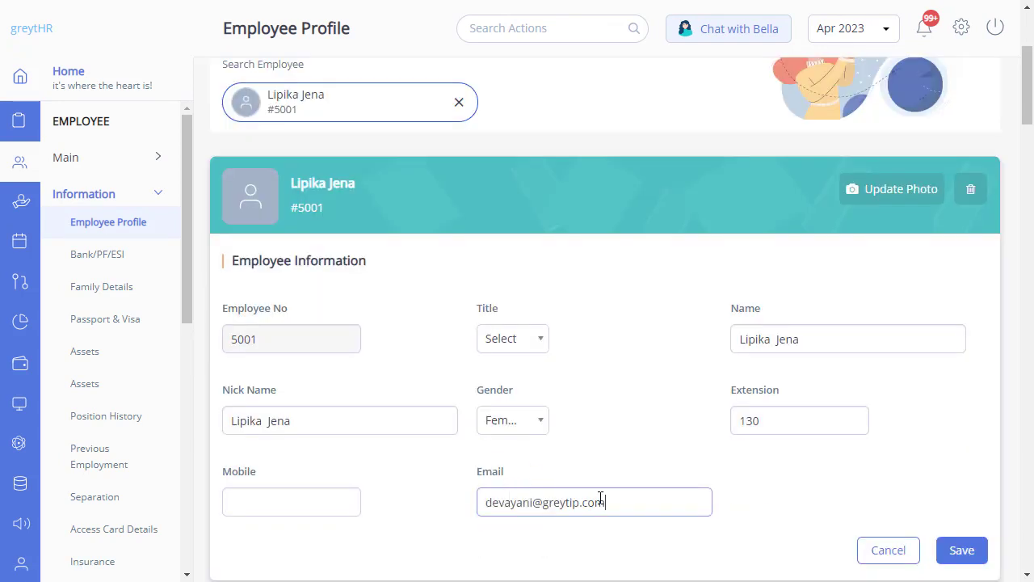
{"action": "left_click", "coordinate": [963, 552]}
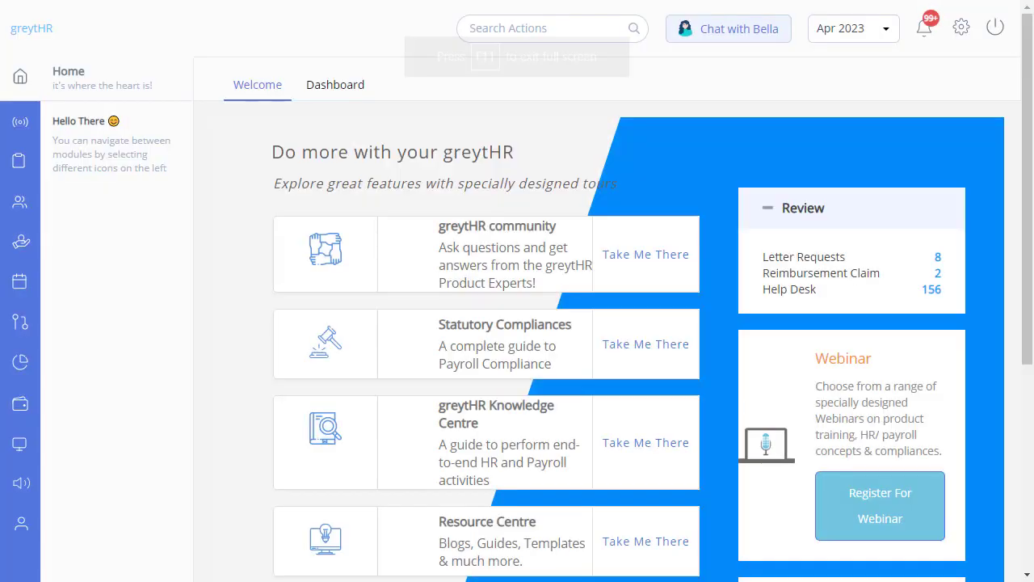
Accept the Apple iPhone 14 Pro request in DeviceDetect review and view the Closed tab
{"action": "left_click", "coordinate": [19, 324]}
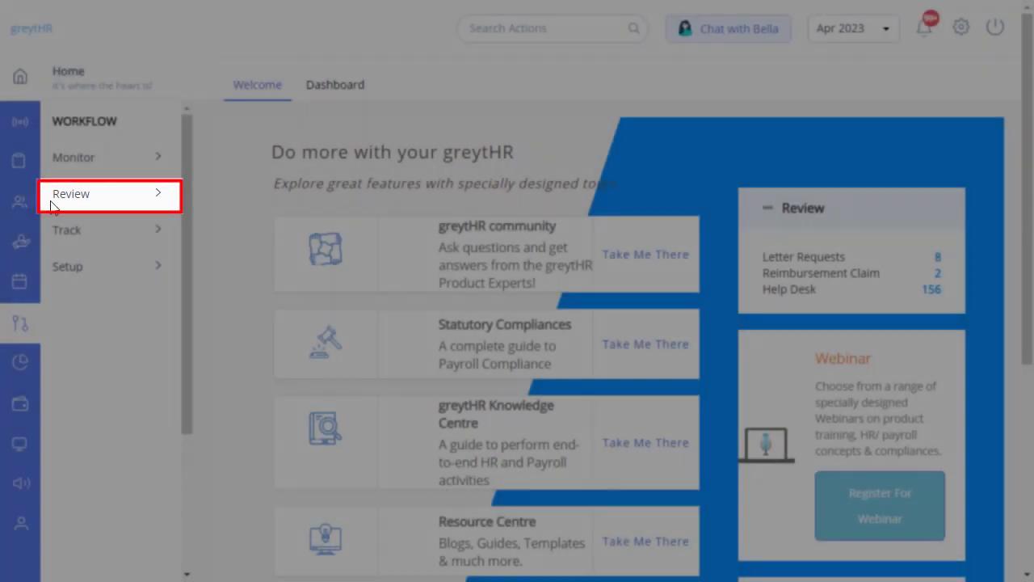
{"action": "left_click", "coordinate": [65, 194]}
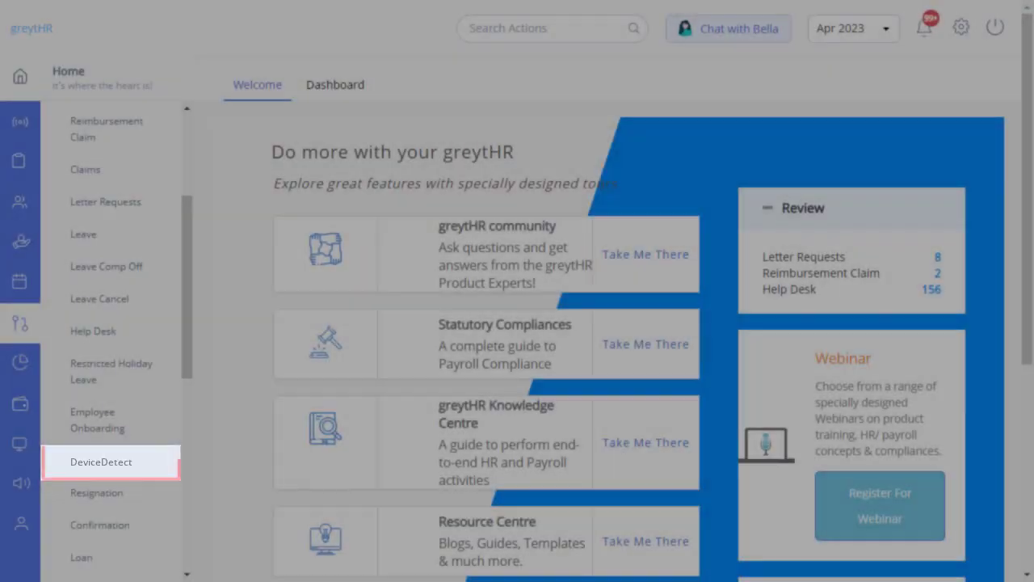
{"action": "left_click", "coordinate": [101, 462]}
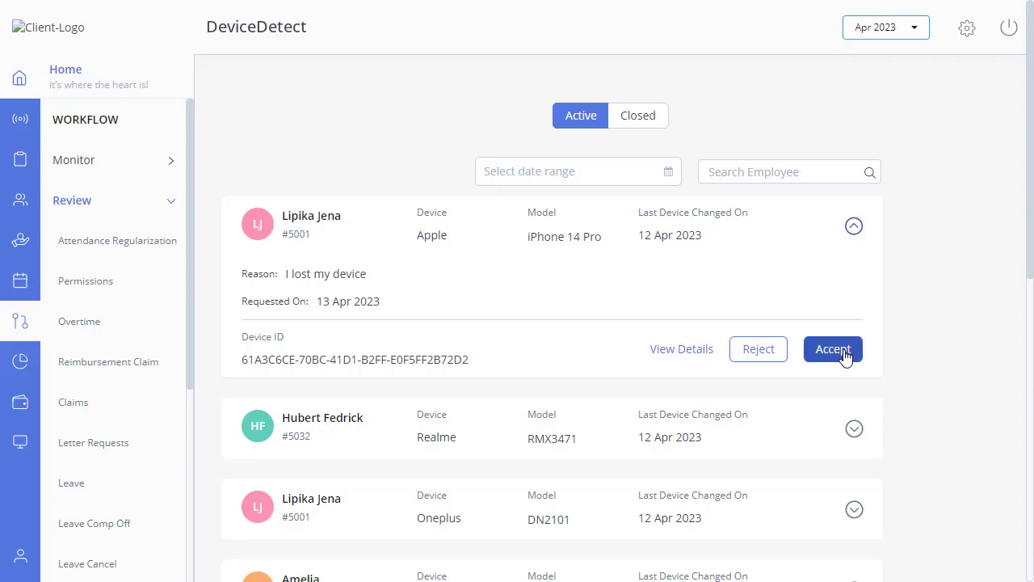
{"action": "left_click", "coordinate": [845, 355]}
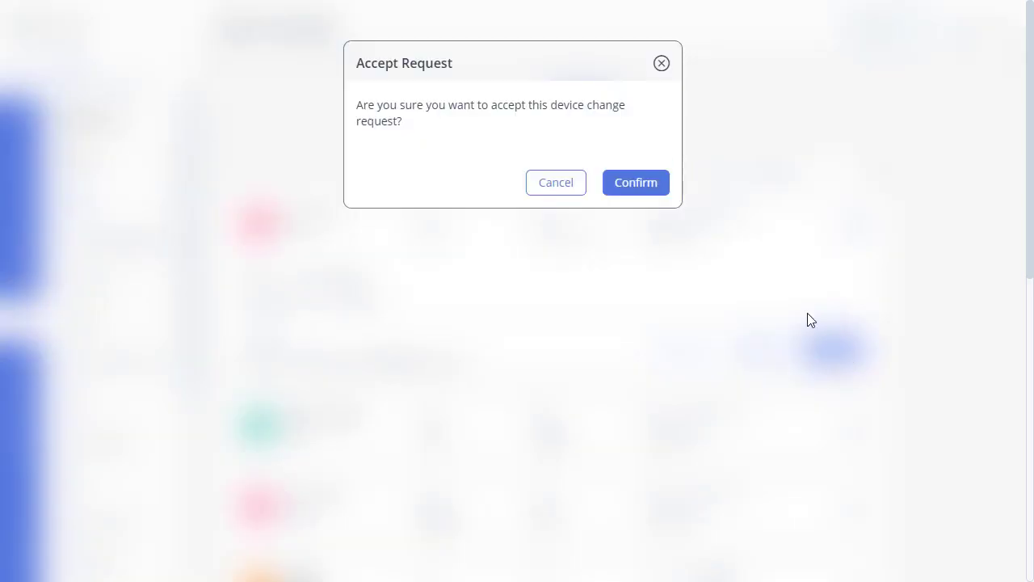
{"action": "left_click", "coordinate": [620, 185]}
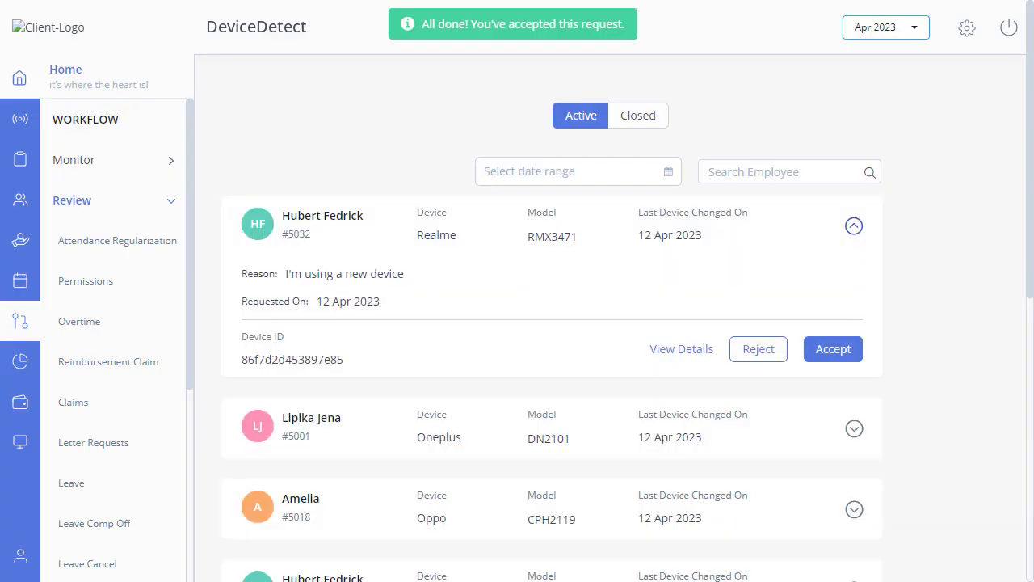
{"action": "left_click", "coordinate": [647, 121]}
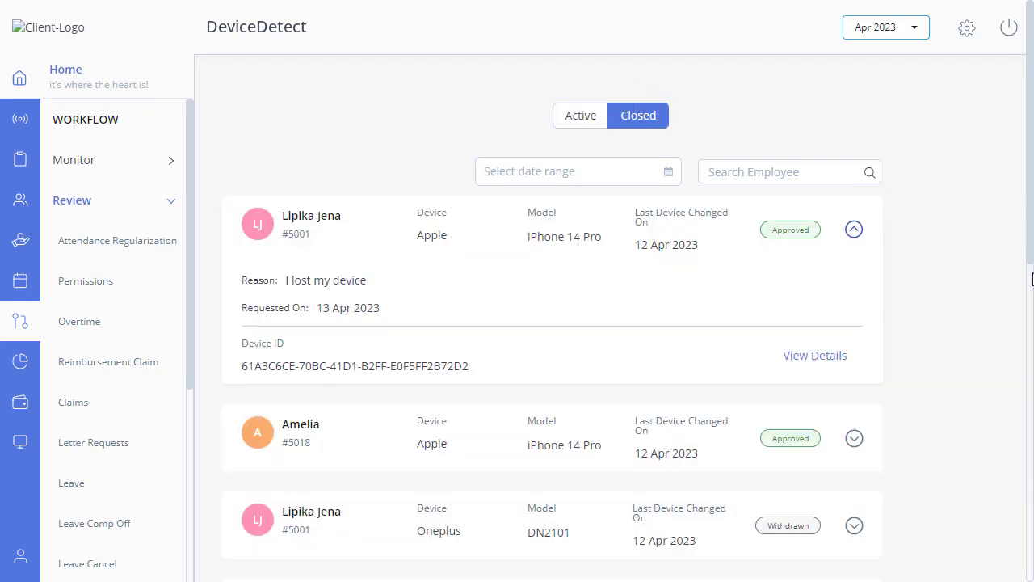